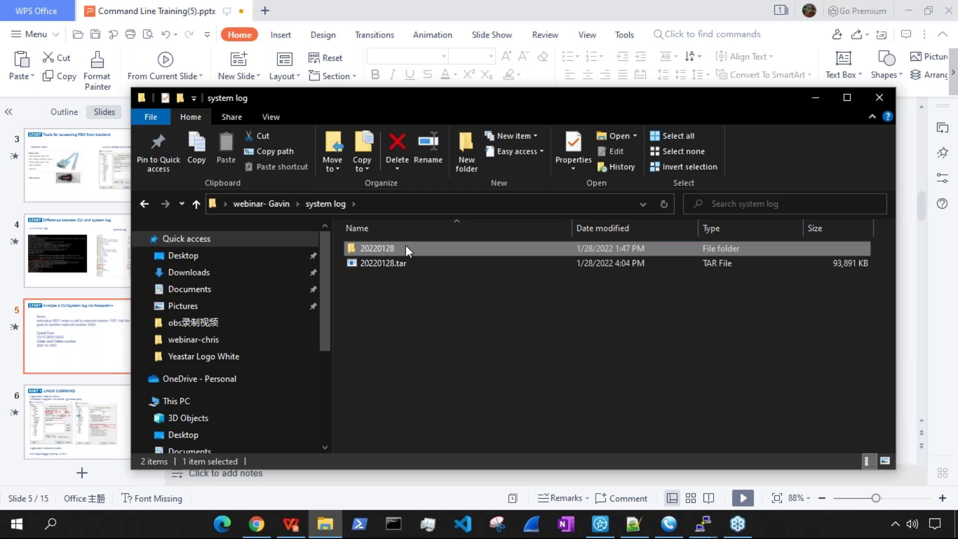
Step: Open the 20220128 system log folder and locate the pbxlog.0 and pbxlog.1 files
double_click(427, 248)
scroll(429, 265, "down", 7)
scroll(445, 292, "down", 1)
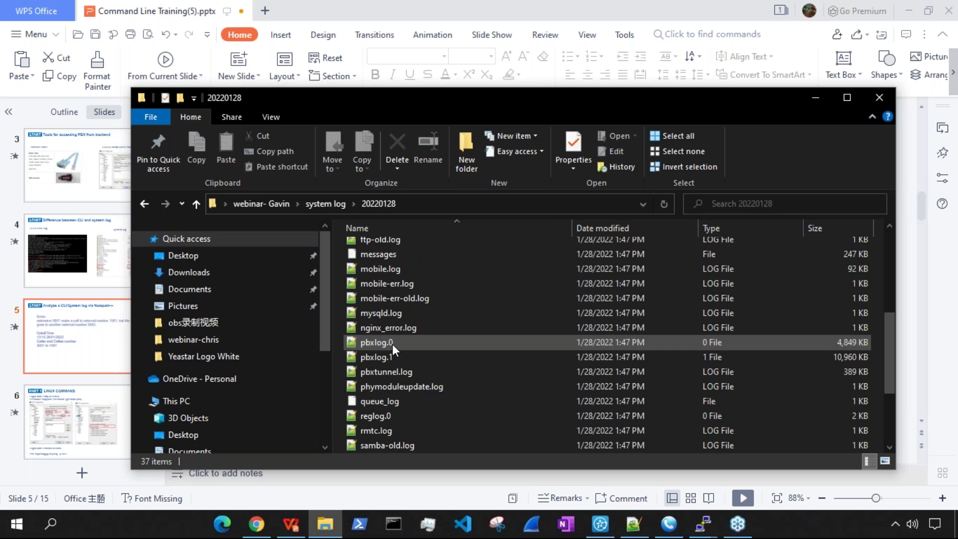
mouse_move(392, 344)
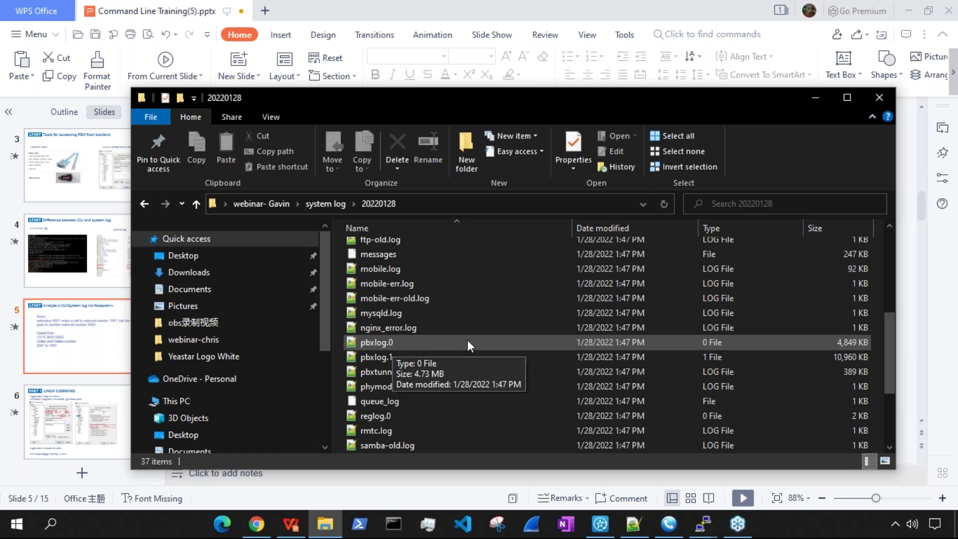
left_click(388, 358)
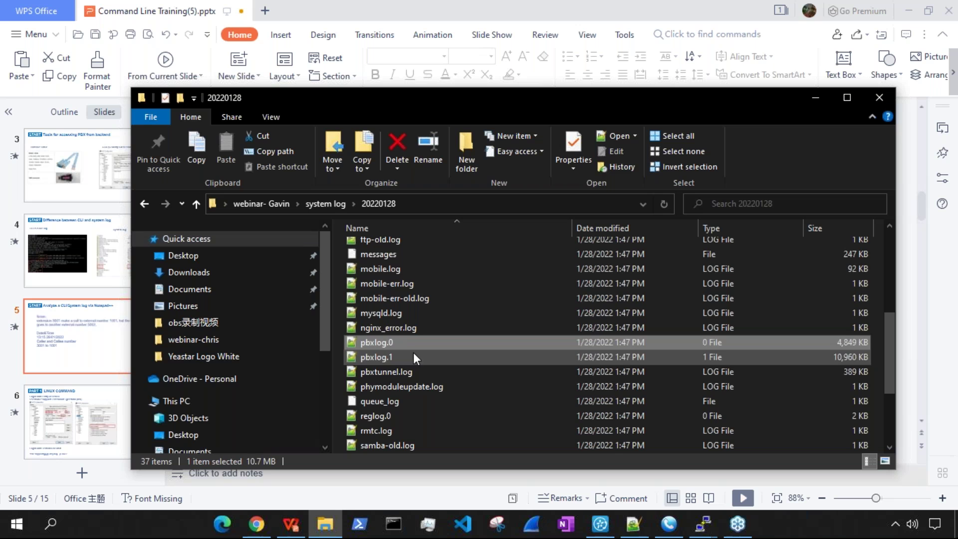
Step: Put the file window away and highlight the issue's date and time on the presentation slide to check them
left_click(814, 98)
left_click(425, 283)
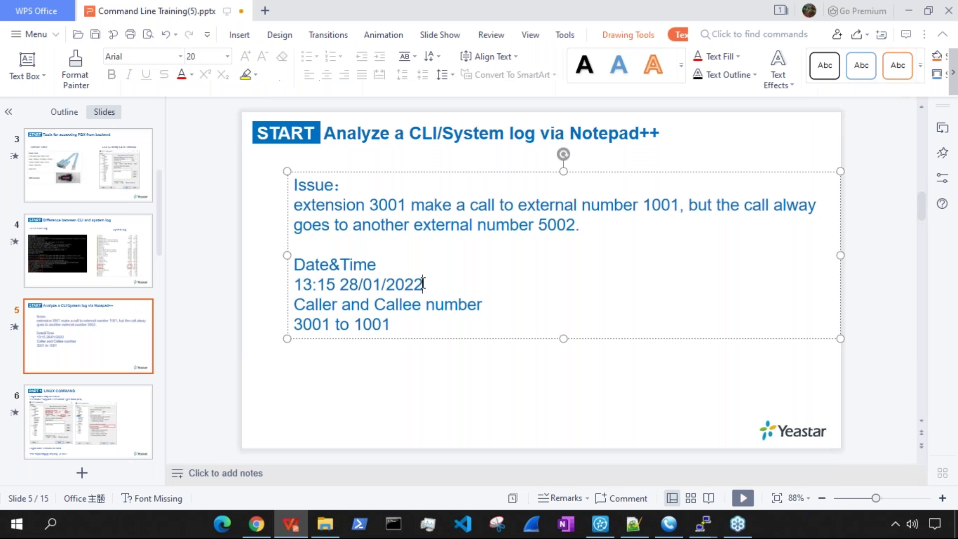
left_click_drag(425, 283, 295, 285)
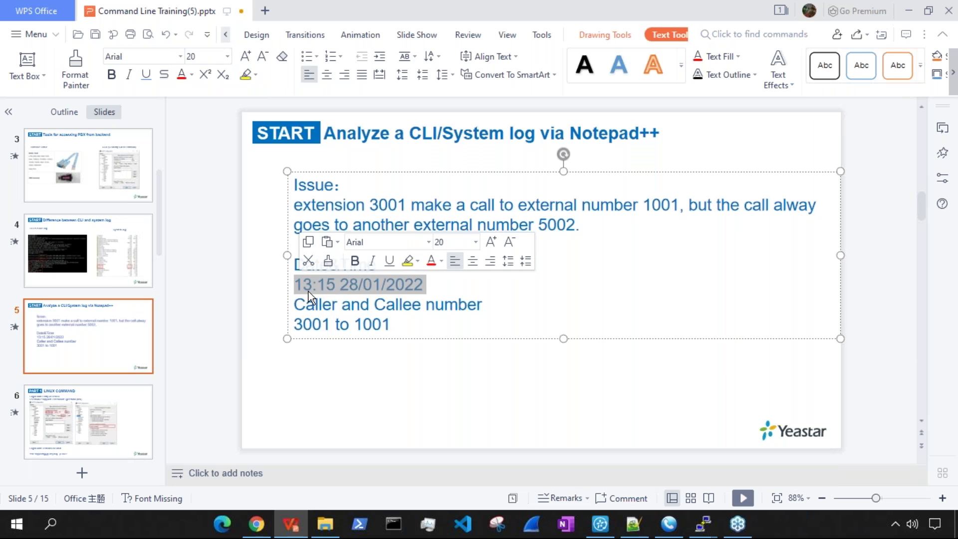
left_click(308, 292)
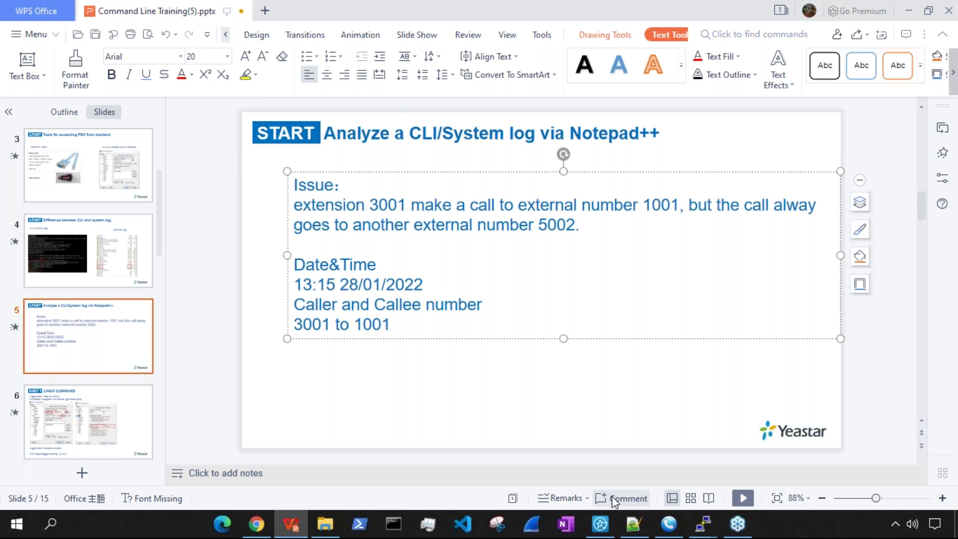
Step: Open pbxlog.0 from the 20220128 folder in Notepad++ and check the time of its first log entries
left_click(634, 524)
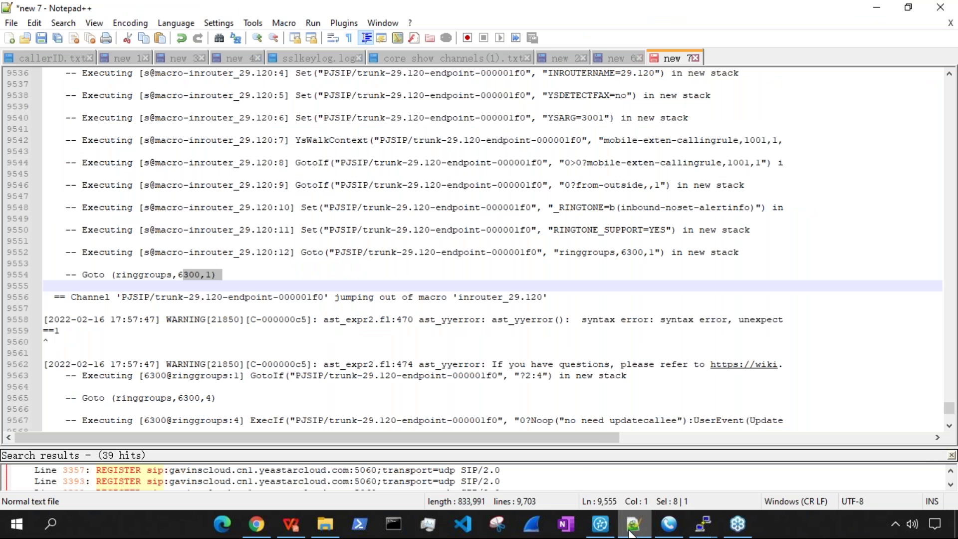
left_click(325, 524)
left_click(395, 345)
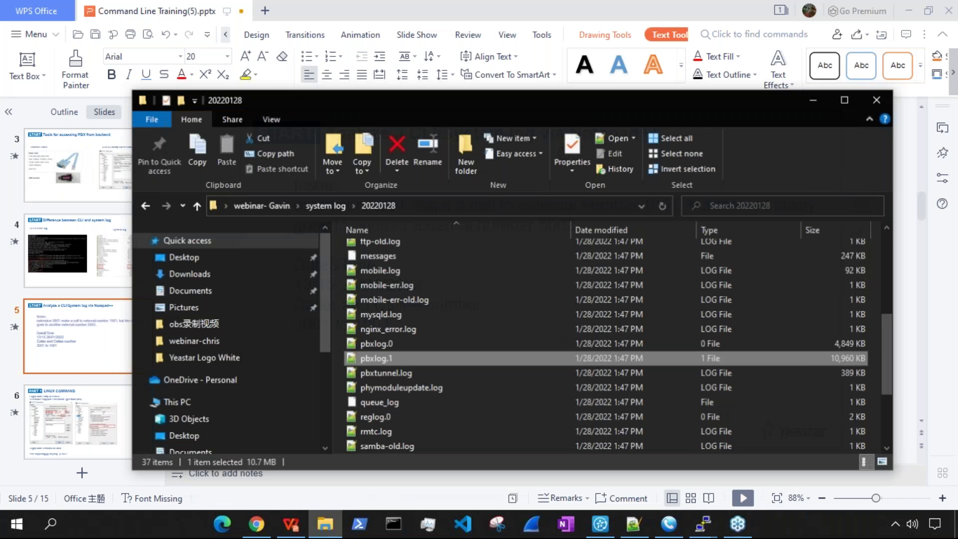
double_click(394, 343)
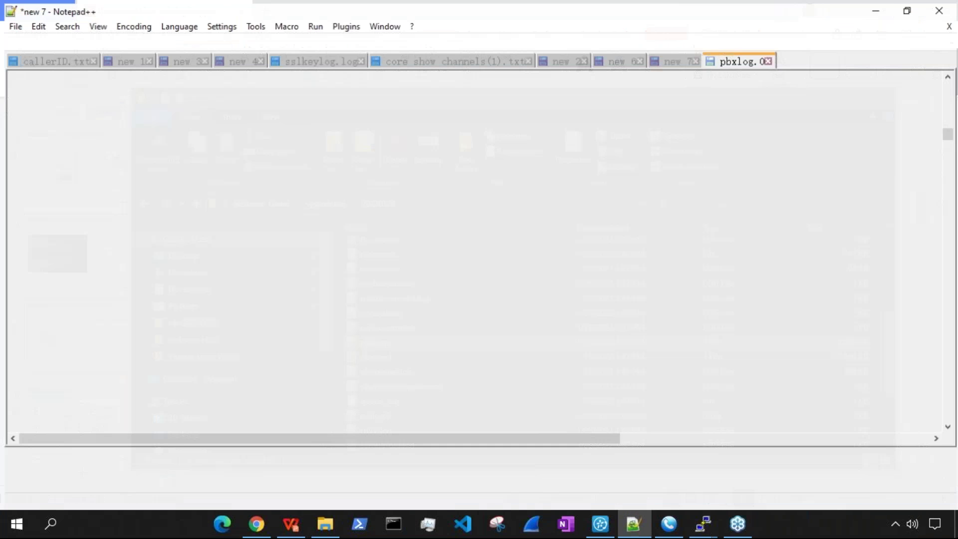
left_click_drag(105, 85, 151, 85)
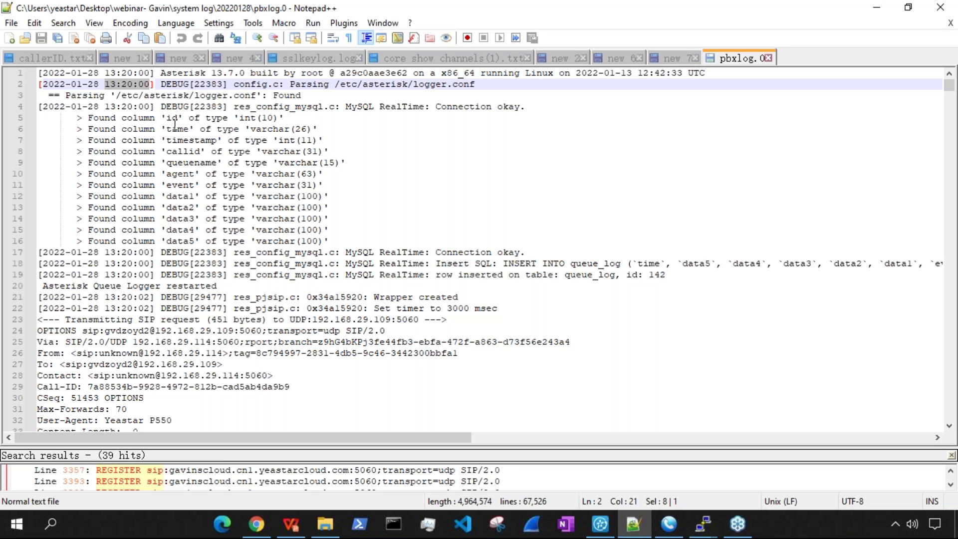
scroll(338, 221, "down", 8)
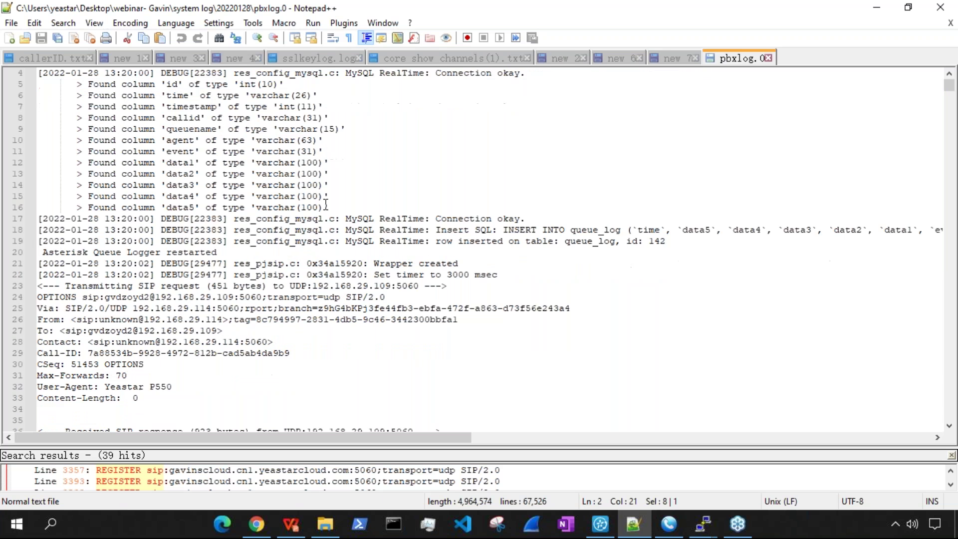
scroll(338, 221, "down", 3)
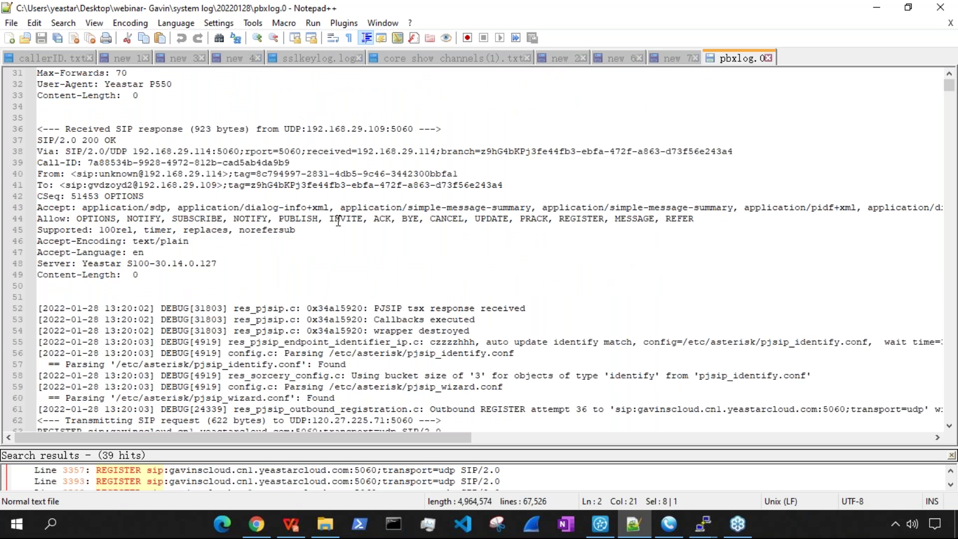
Step: Open pbxlog.1 from the 20220128 folder in Notepad++ and look through its first entries
left_click(630, 529)
left_click(392, 355)
left_click(633, 525)
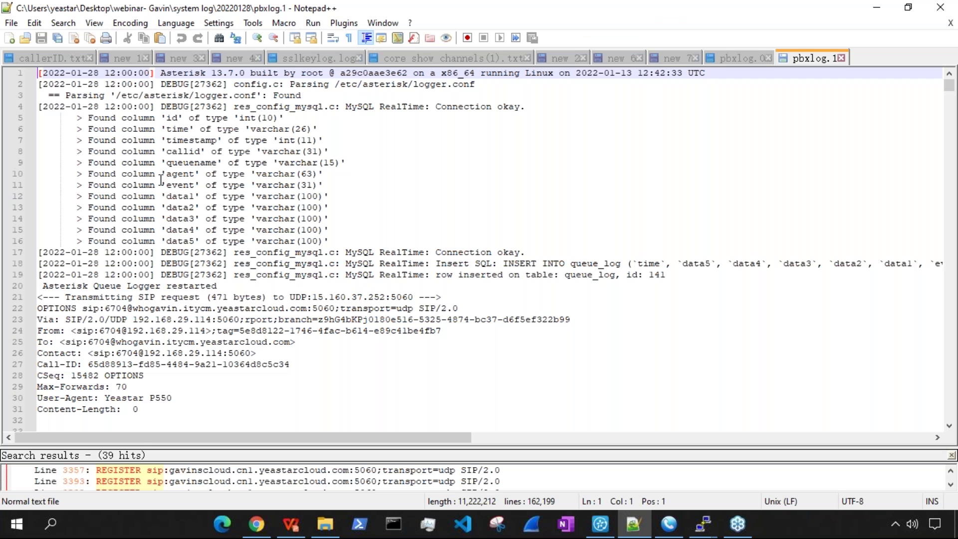
scroll(165, 192, "down", 6)
scroll(165, 192, "down", 16)
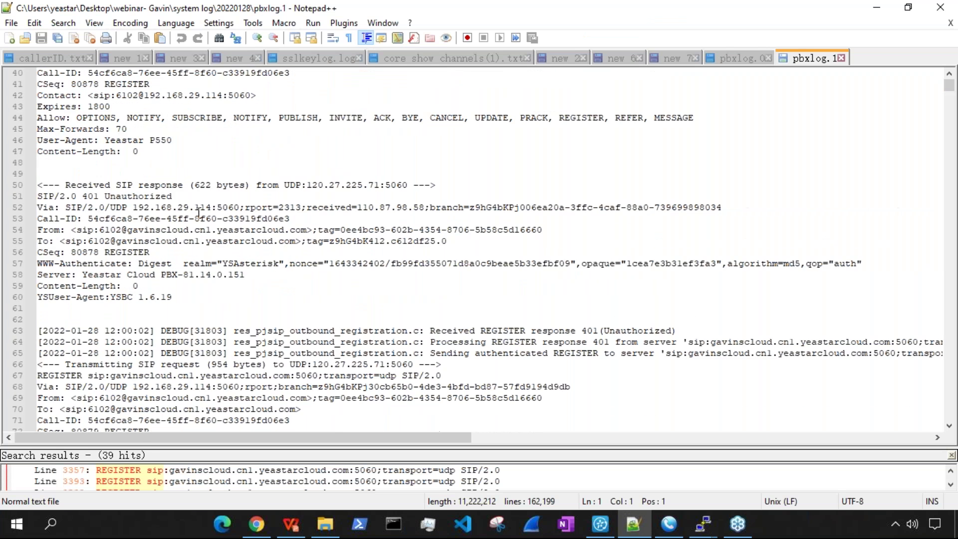
Step: Close the old search results and find all occurrences of "INVITE sip" in pbxlog.1
left_click(952, 456)
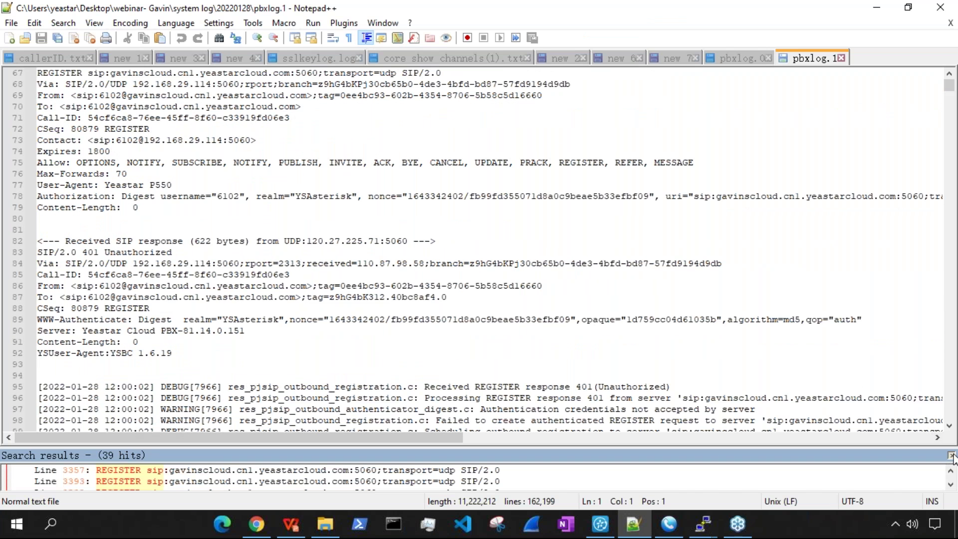
left_click(952, 456)
left_click(615, 252)
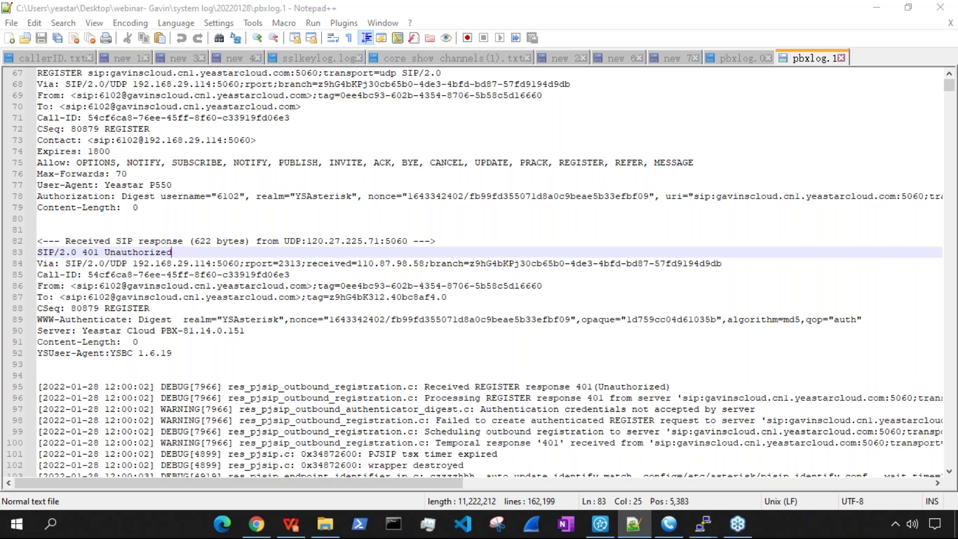
key("ctrl+f")
type("INV")
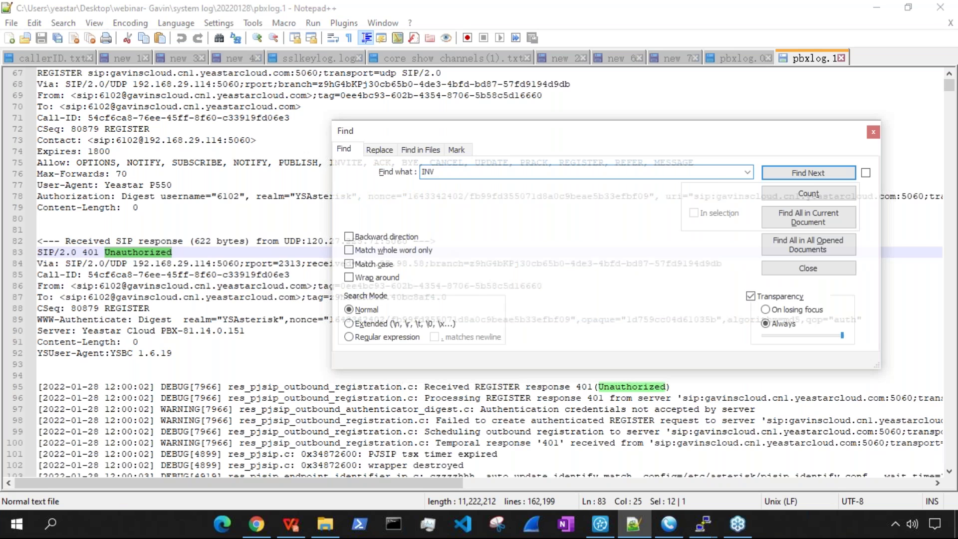
type("ITE")
key("ctrl+a")
key("Return")
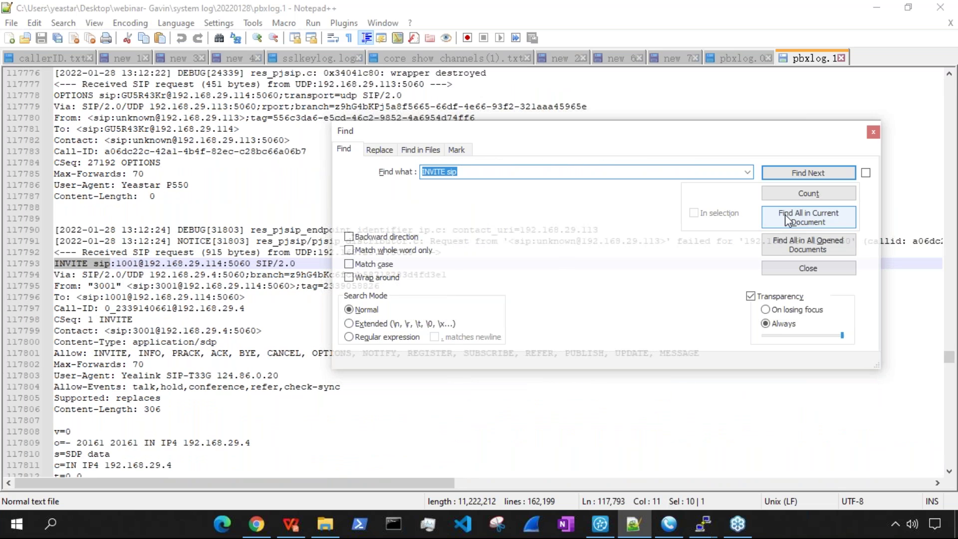
left_click(786, 220)
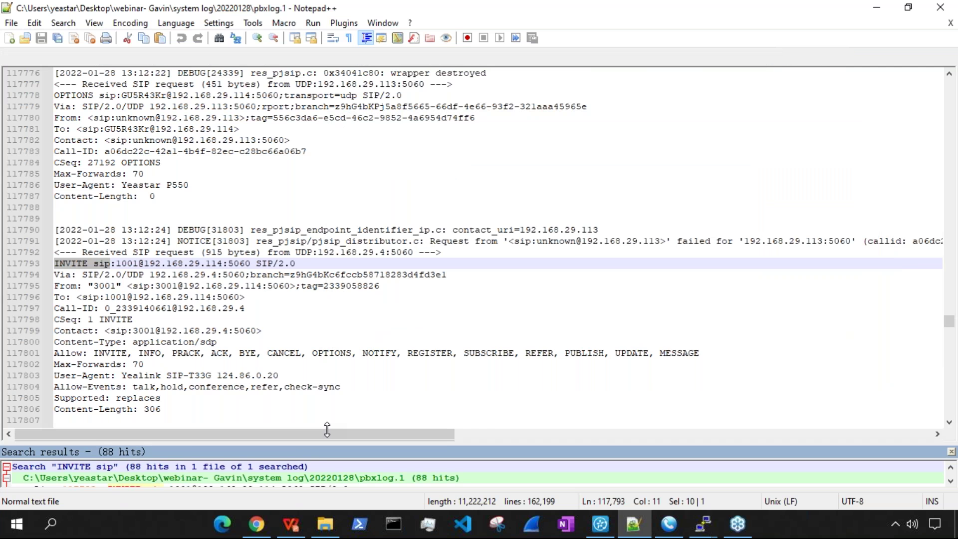
Step: Enlarge the search results area and browse the list of "INVITE sip" hits
left_click_drag(325, 448, 342, 284)
scroll(240, 390, "down", 5)
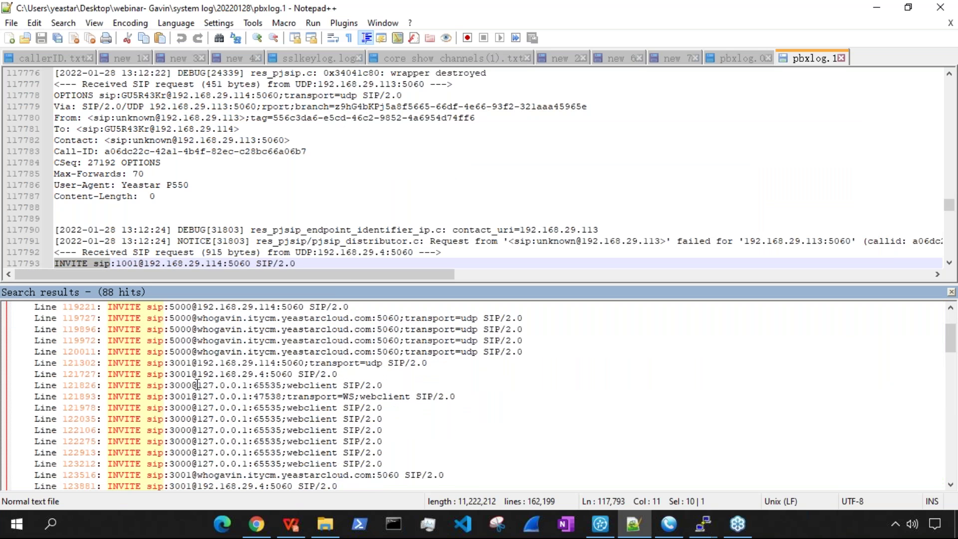
scroll(240, 390, "down", 6)
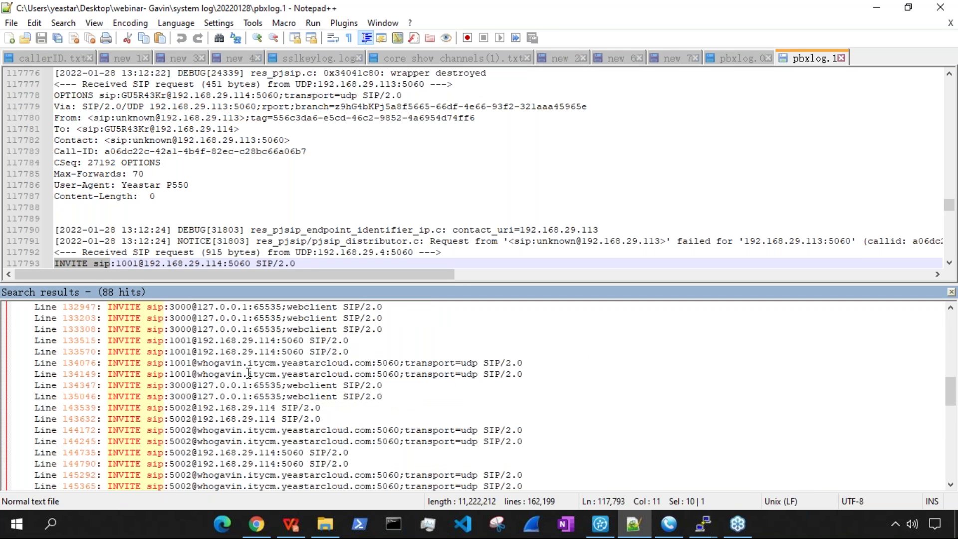
scroll(286, 376, "down", 1)
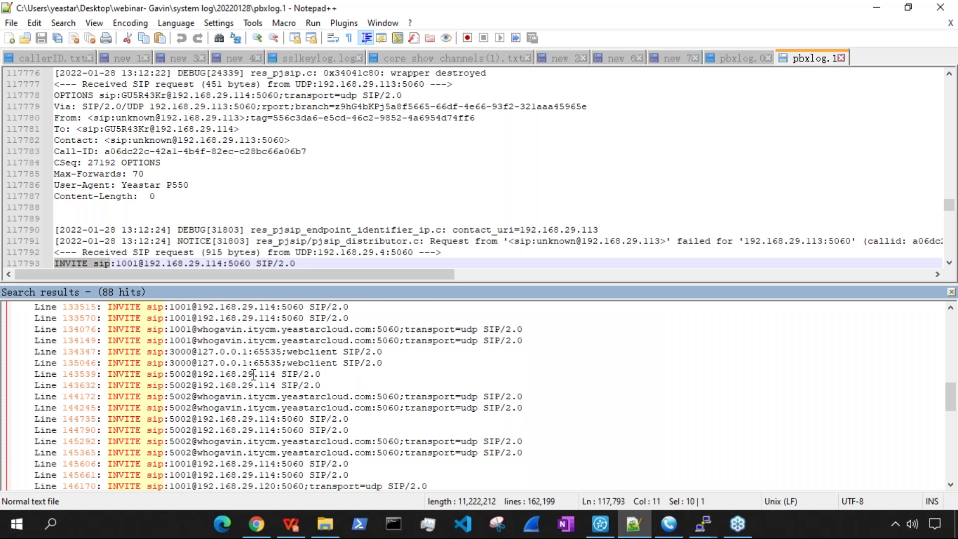
scroll(269, 385, "down", 2)
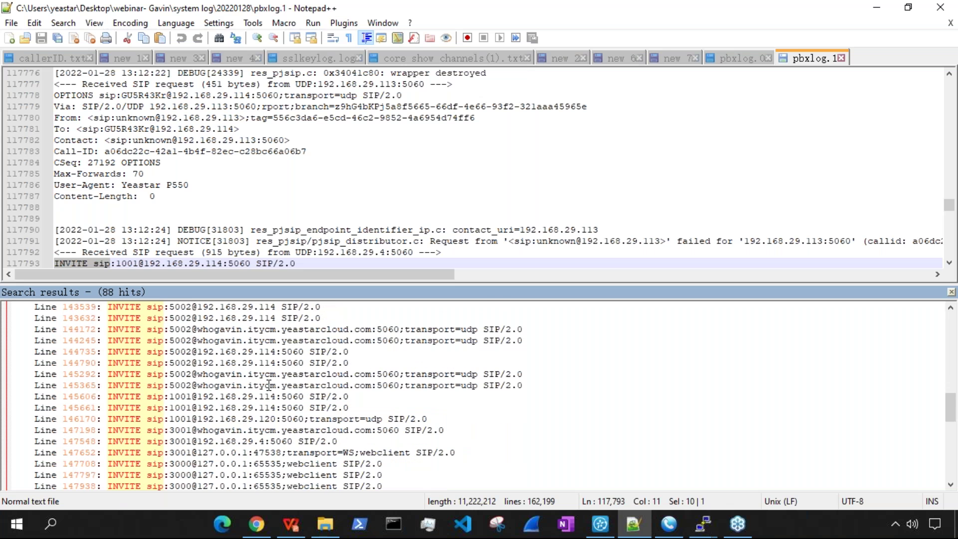
scroll(293, 384, "down", 7)
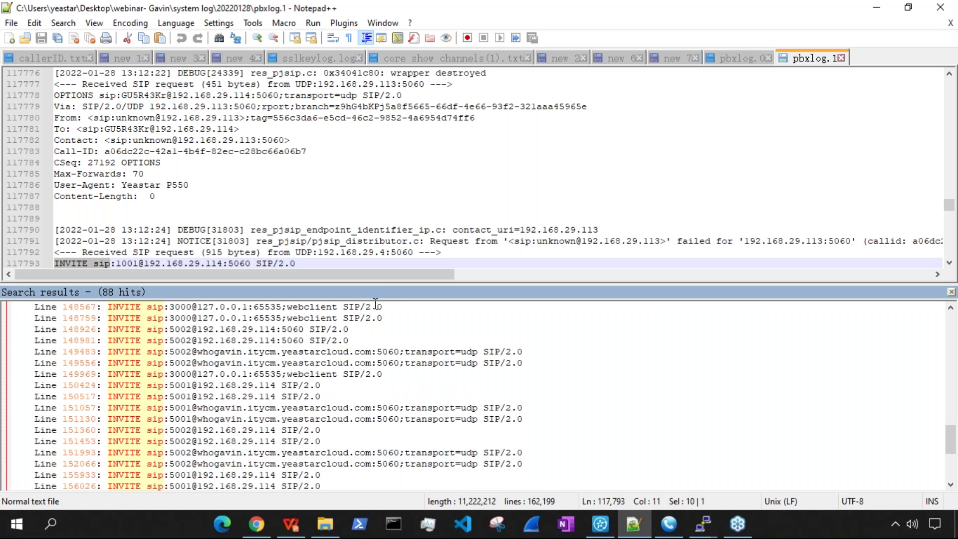
left_click_drag(381, 280, 380, 234)
scroll(204, 367, "down", 6)
scroll(203, 367, "up", 5)
Step: Compare the timestamps of the INVITE hits around lines 150517 to 151993 with the 13:15 call time on the slide
double_click(219, 358)
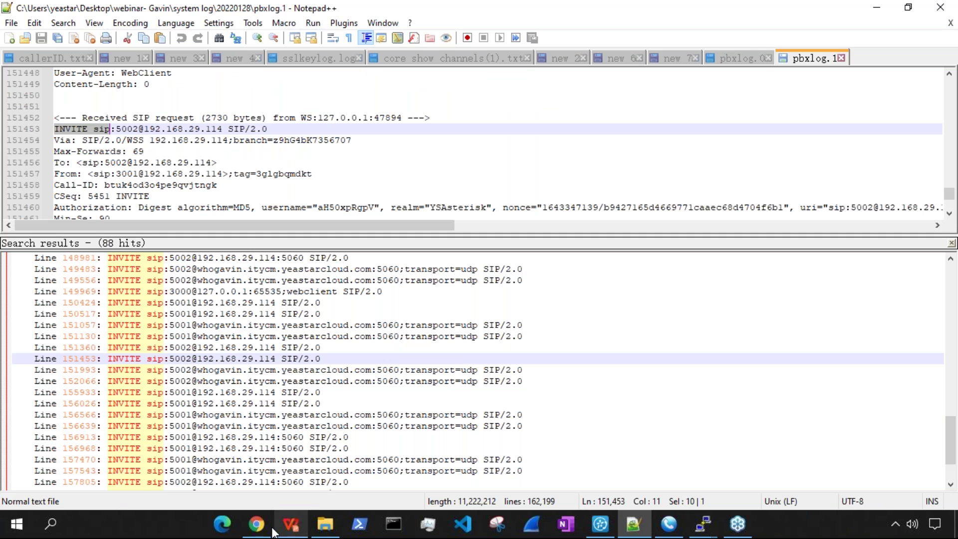
left_click(291, 524)
left_click_drag(335, 285, 295, 286)
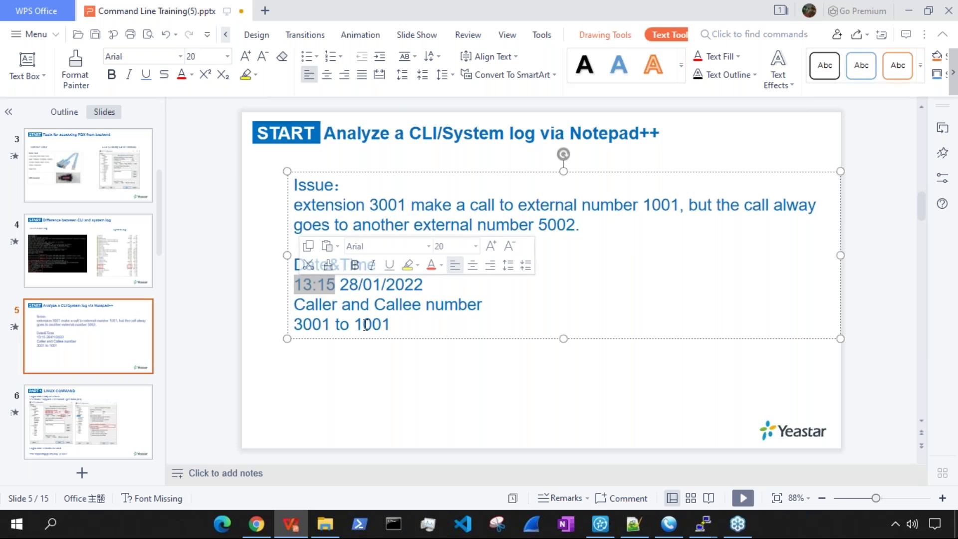
left_click(634, 524)
double_click(198, 314)
double_click(207, 370)
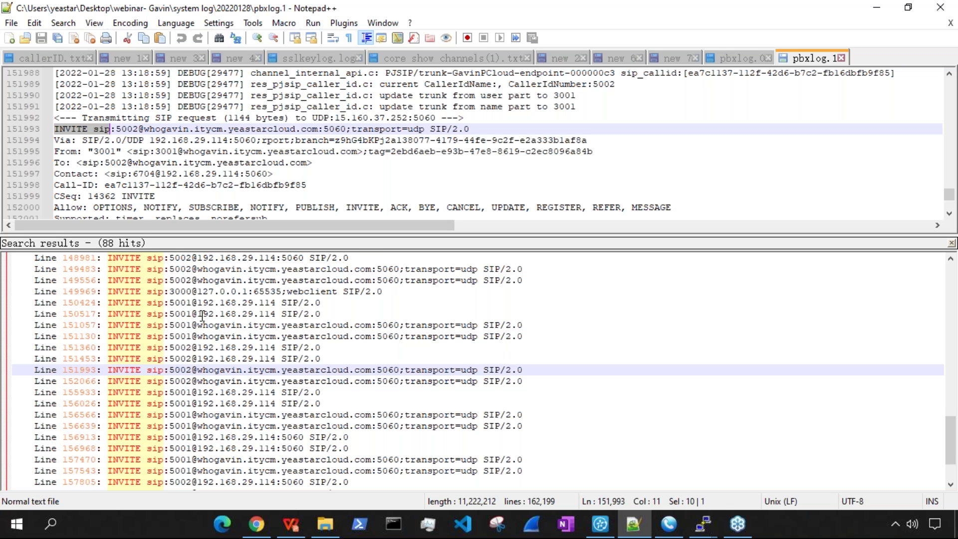
Step: Work back through the earlier INVITE hits, from line 148759 to line 132429, to reach the log entries from 13:15
scroll(192, 286, "up", 1)
double_click(186, 271)
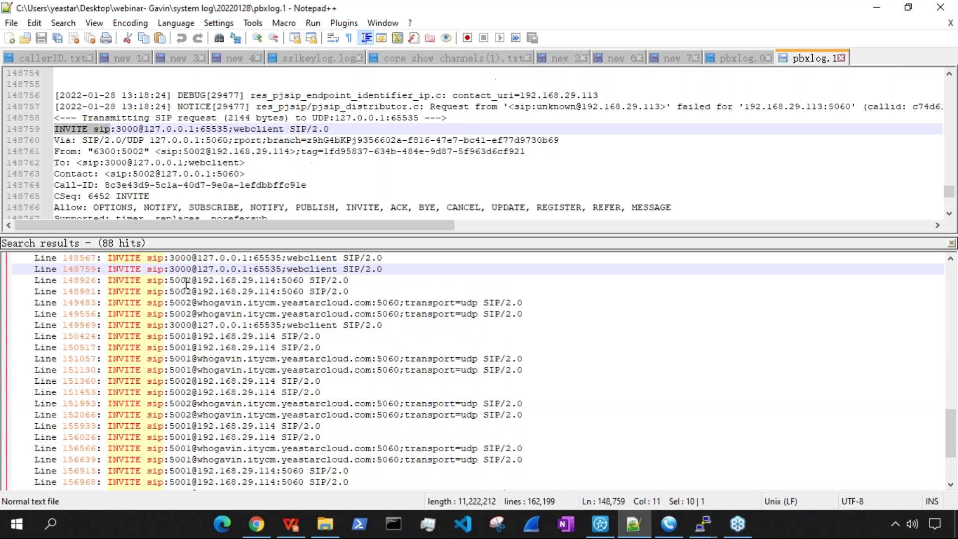
scroll(186, 285, "up", 3)
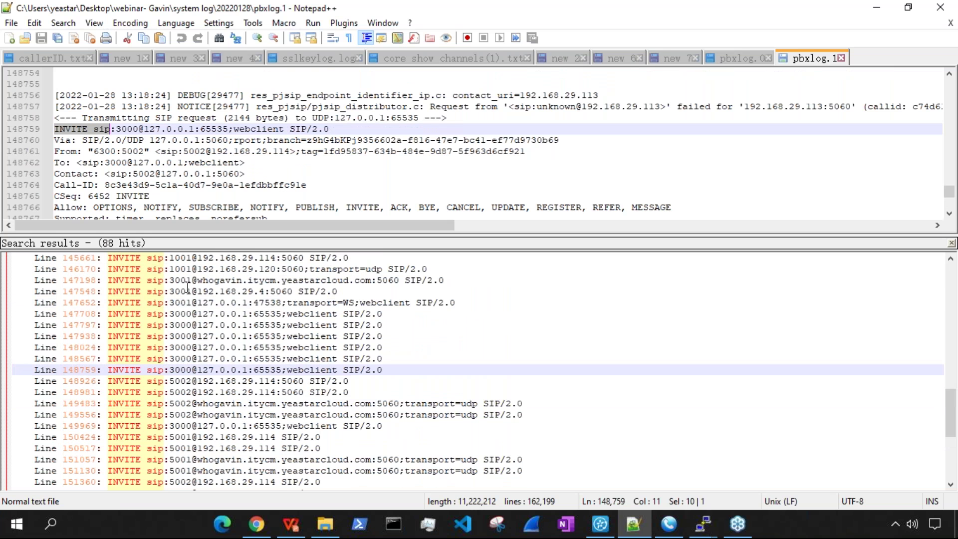
left_click(188, 289)
double_click(188, 290)
scroll(193, 310, "up", 5)
double_click(195, 326)
scroll(195, 330, "up", 3)
scroll(195, 330, "up", 1)
double_click(196, 315)
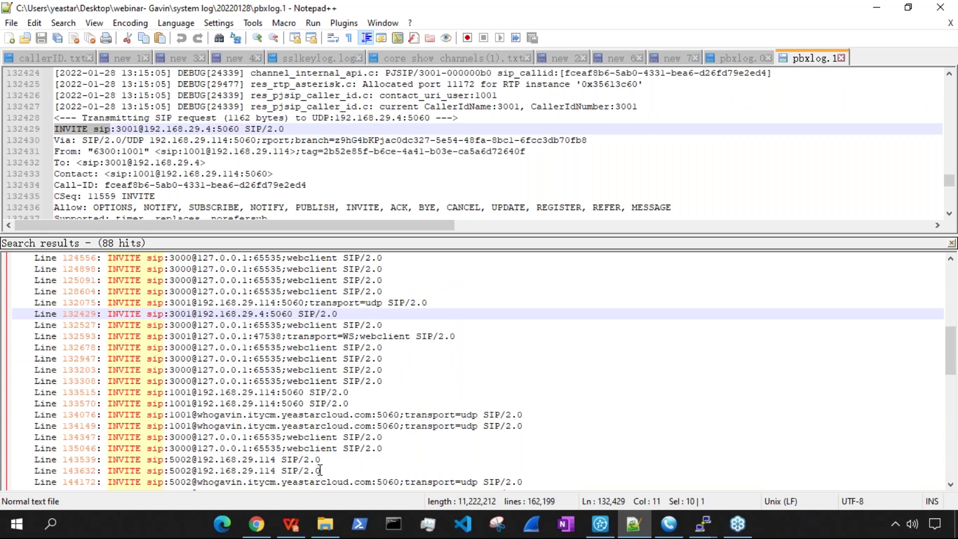
Step: Go to the INVITE hit at line 133515, highlight its caller and callee numbers, and compare the call with the issue details on the slide
left_click(290, 525)
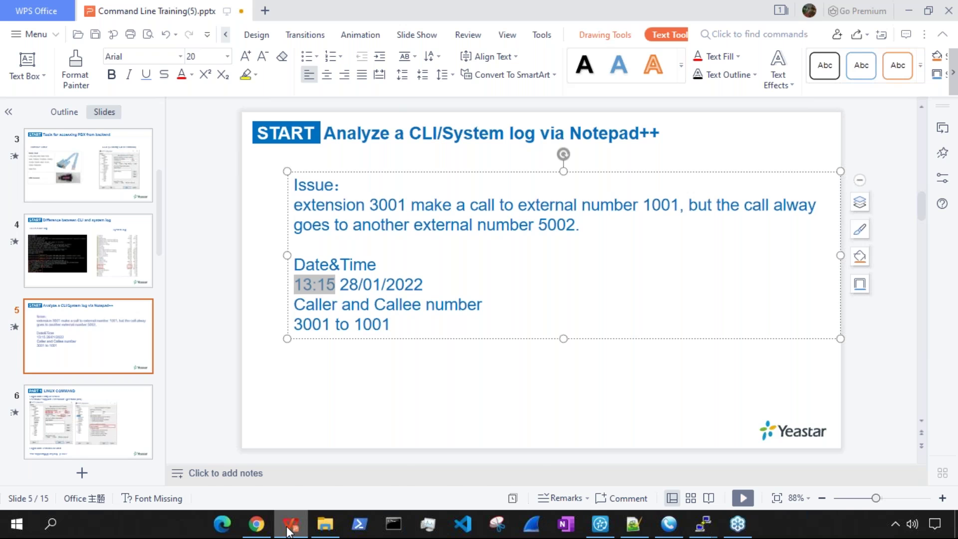
left_click(288, 525)
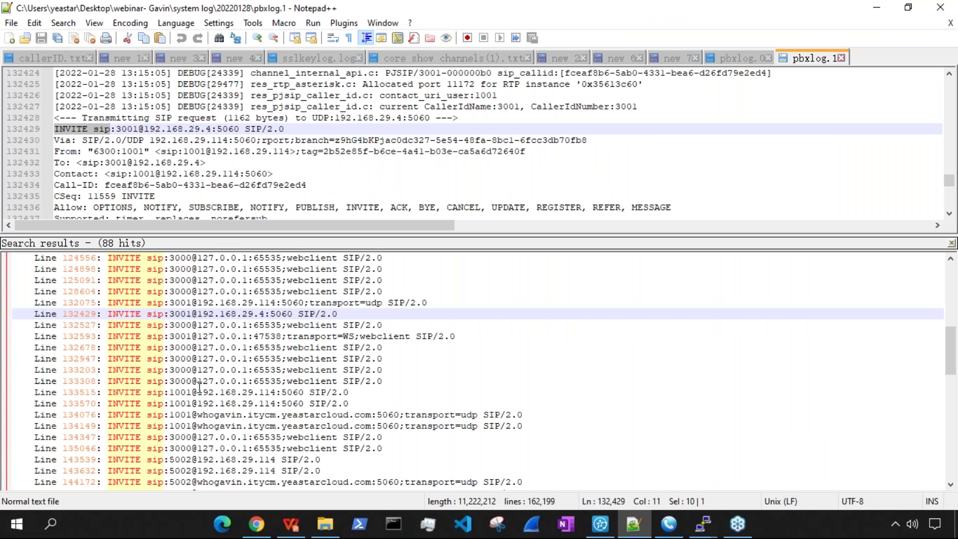
double_click(199, 393)
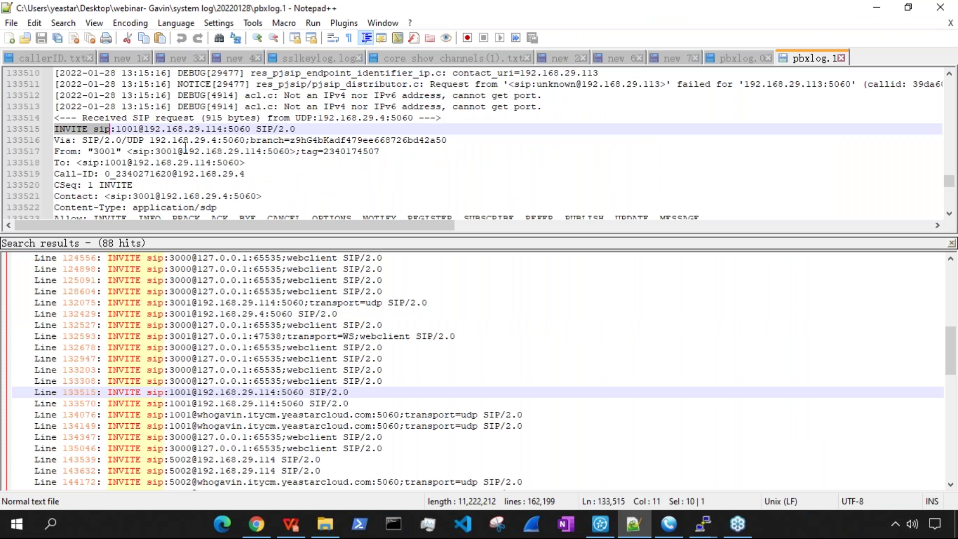
left_click_drag(89, 152, 127, 162)
left_click(291, 524)
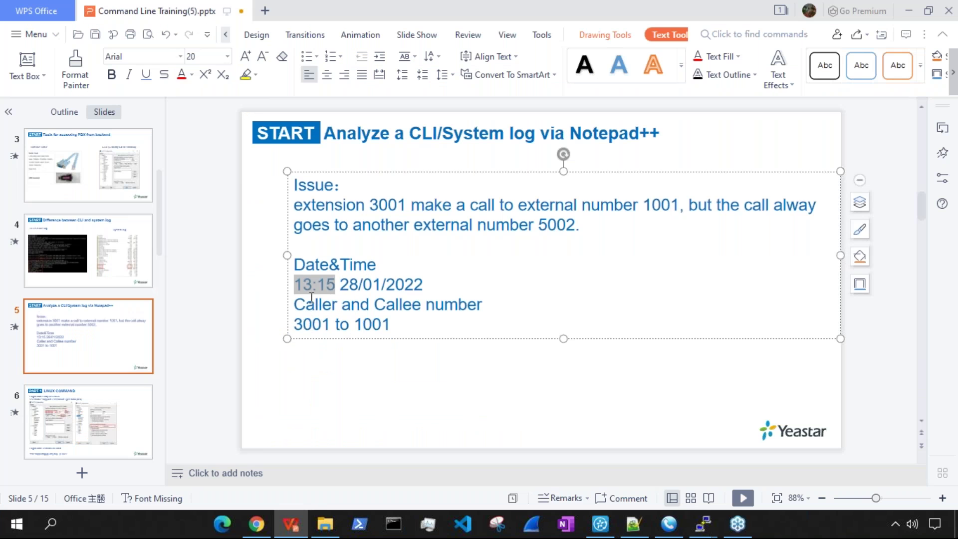
left_click(301, 529)
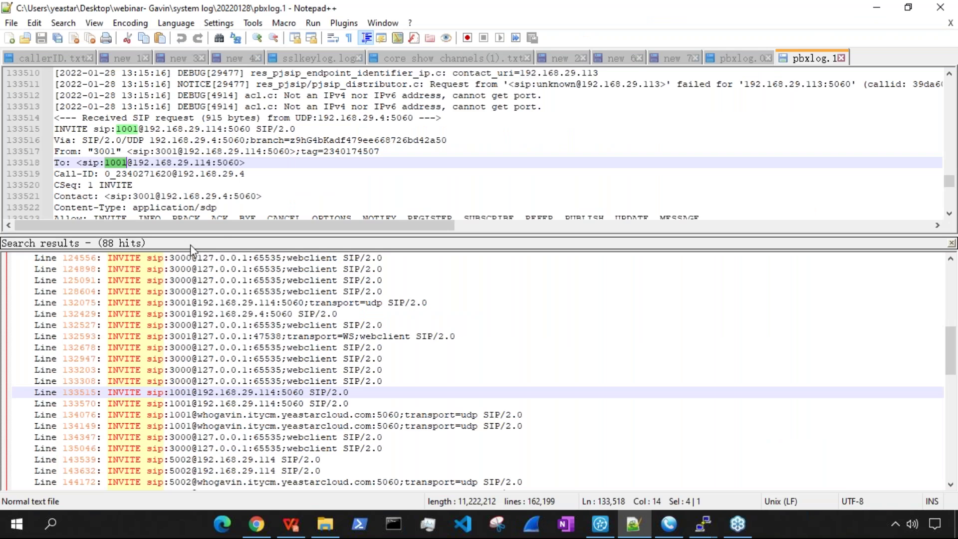
Step: Enlarge the log text area and mark the full Call-ID value at line 133519 using the 1st style
left_click_drag(213, 234, 211, 387)
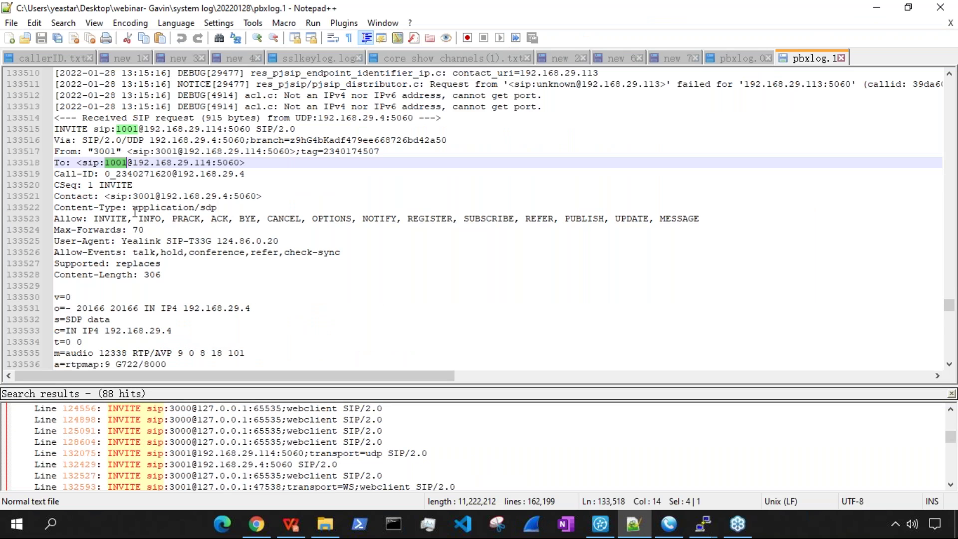
left_click(156, 196)
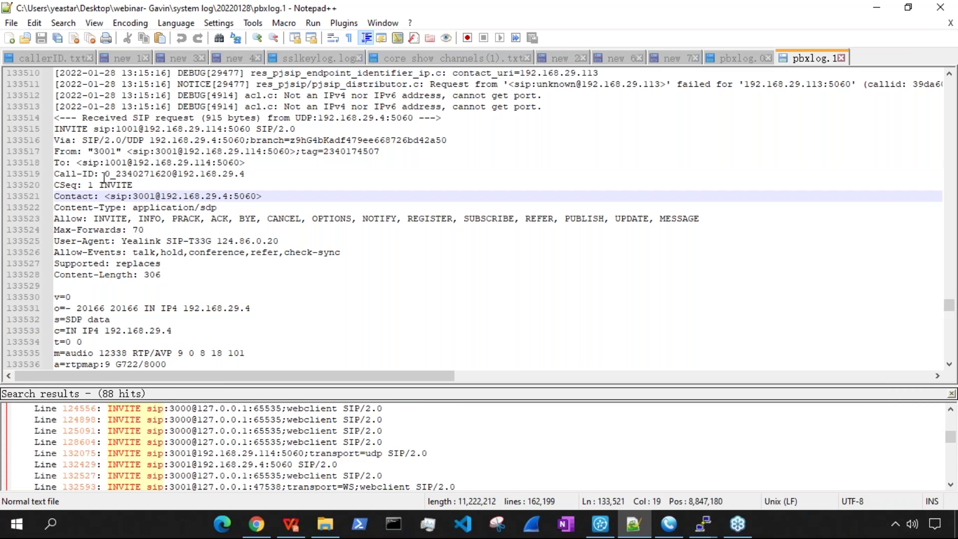
left_click_drag(105, 175, 244, 176)
right_click(233, 180)
mouse_move(314, 281)
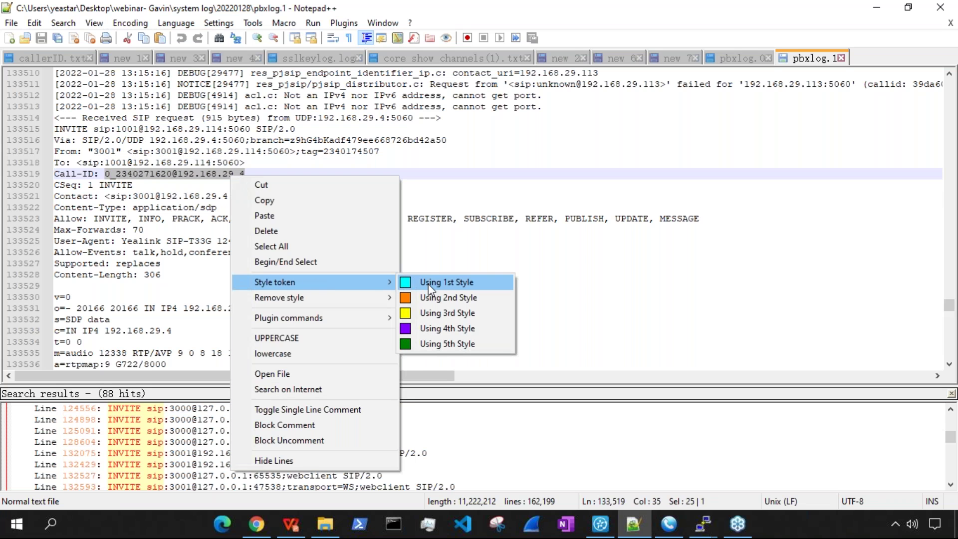
left_click(440, 283)
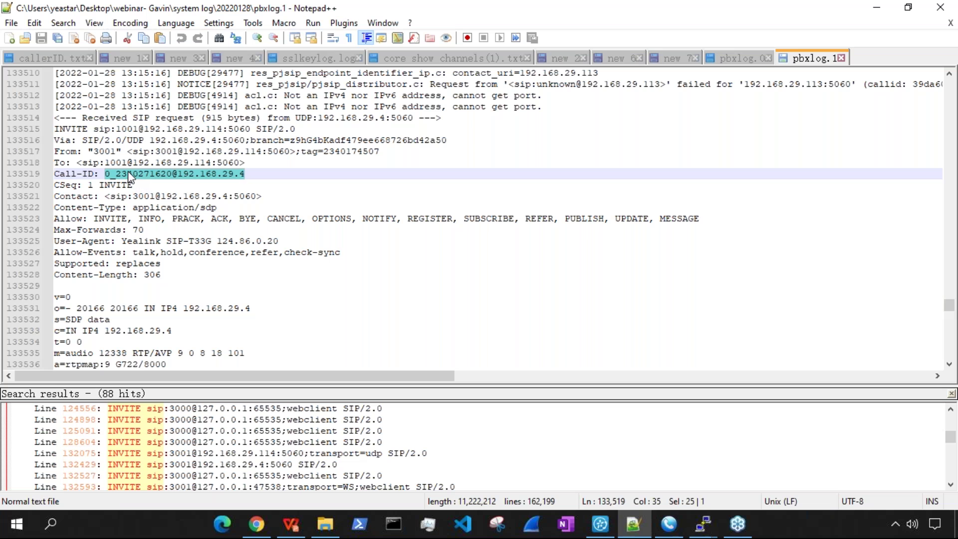
double_click(138, 178)
right_click(139, 179)
mouse_move(224, 285)
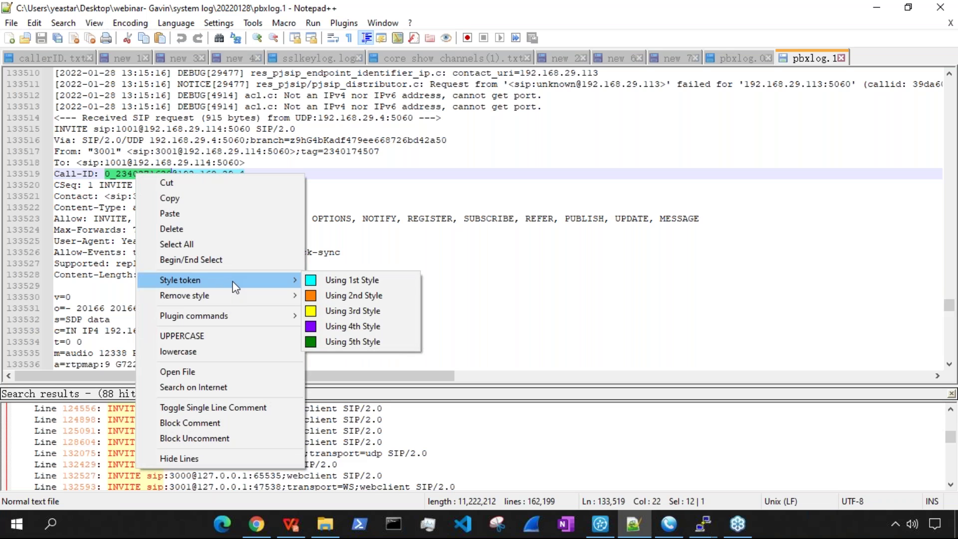
left_click(350, 280)
double_click(127, 177)
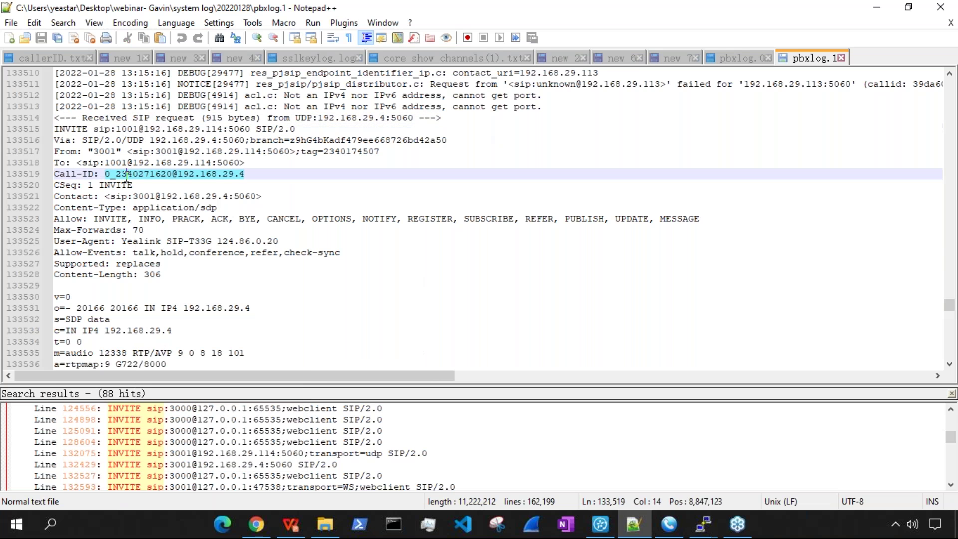
key("ctrl+f")
left_click(802, 175)
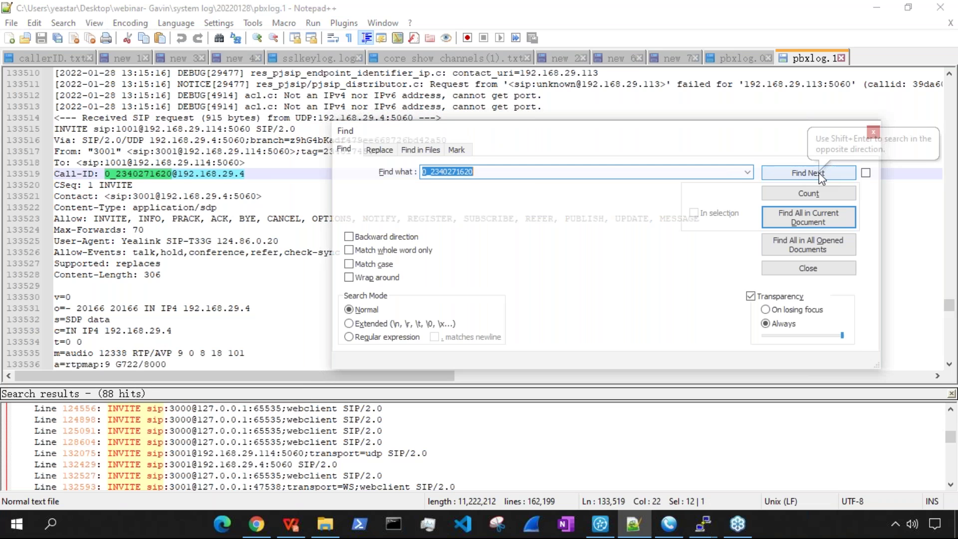
left_click(822, 177)
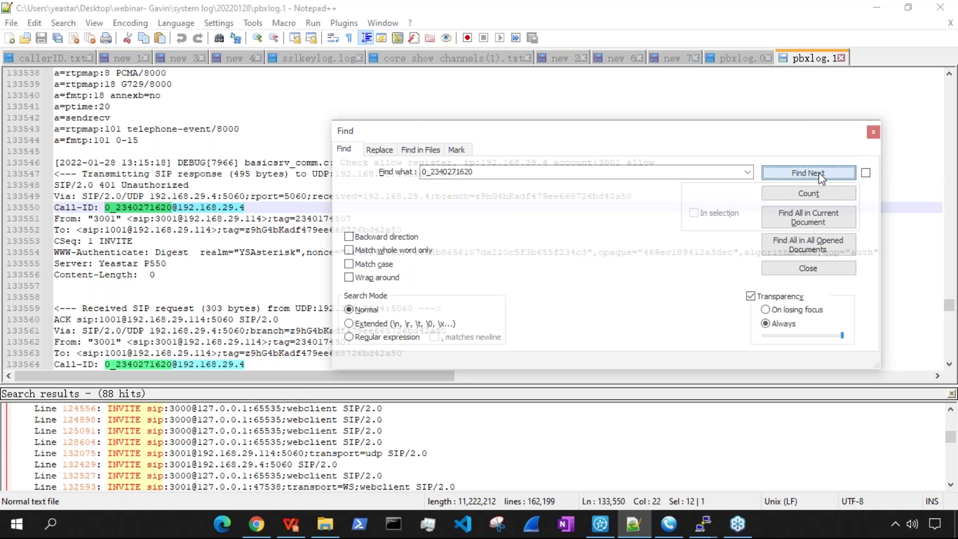
left_click(821, 177)
left_click(821, 177)
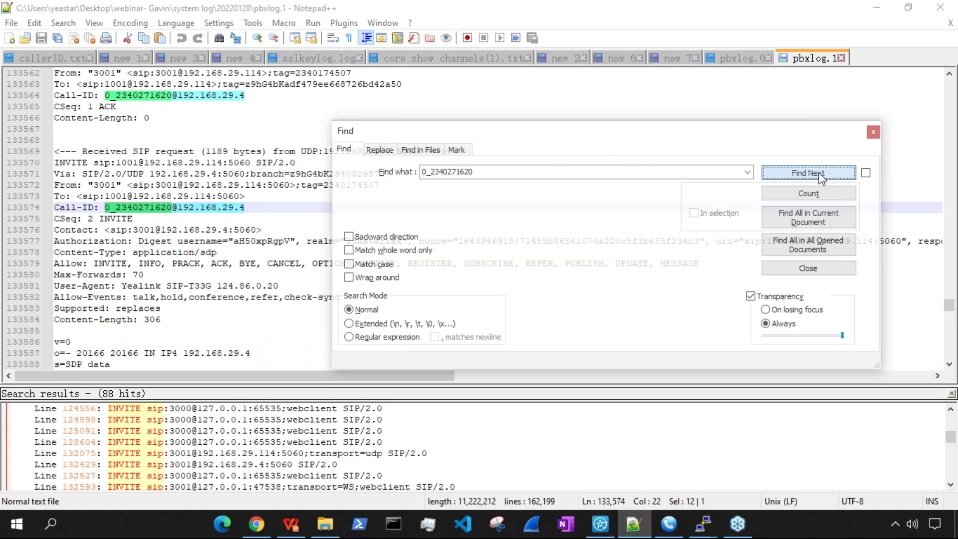
left_click(821, 177)
left_click(821, 177)
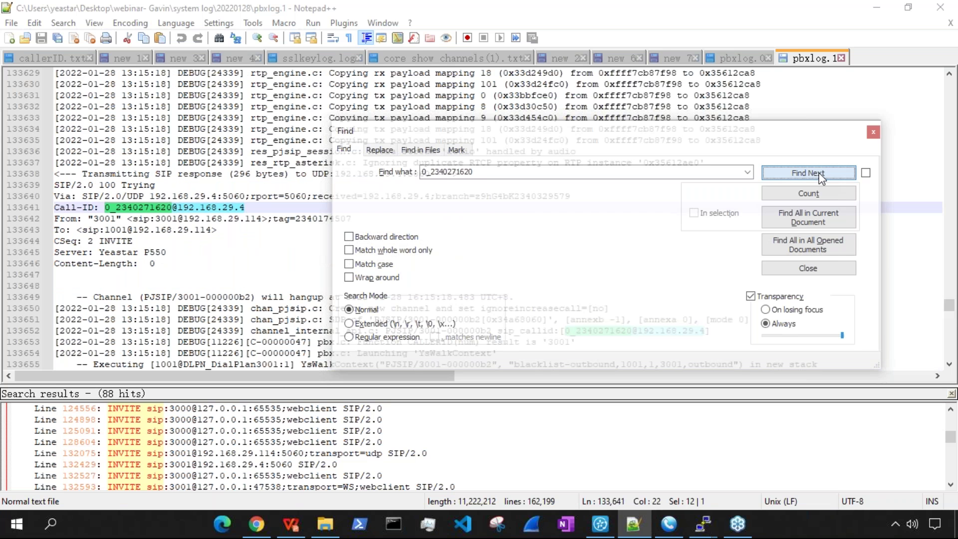
left_click(822, 178)
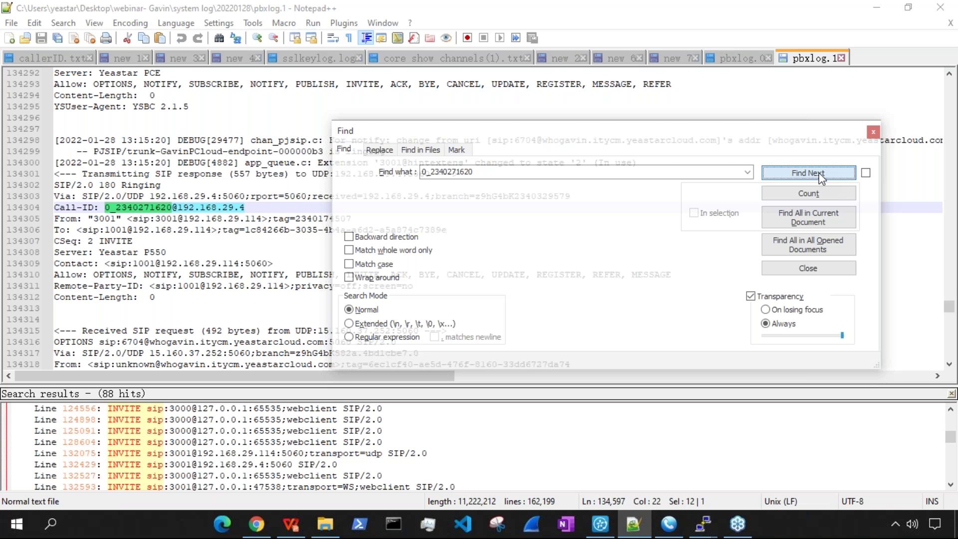
left_click(822, 177)
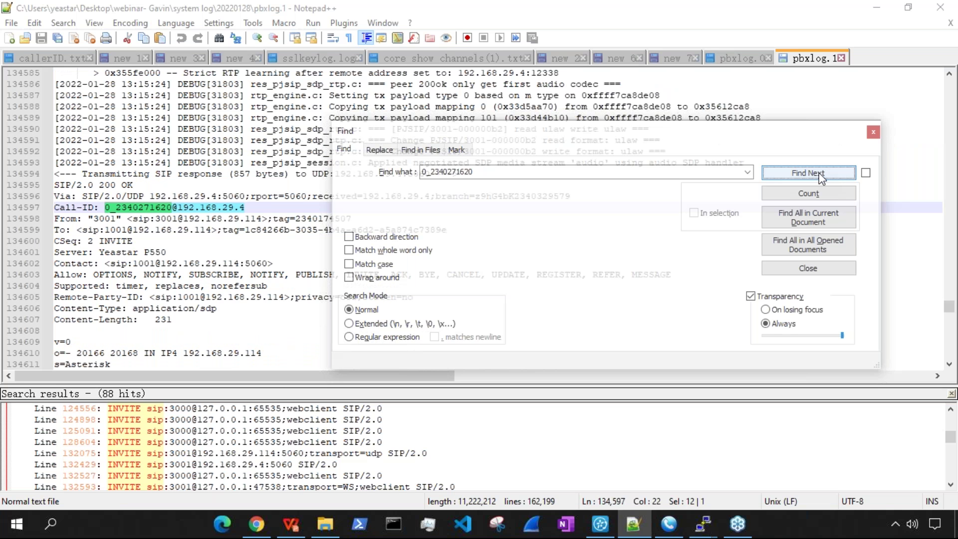
left_click(821, 177)
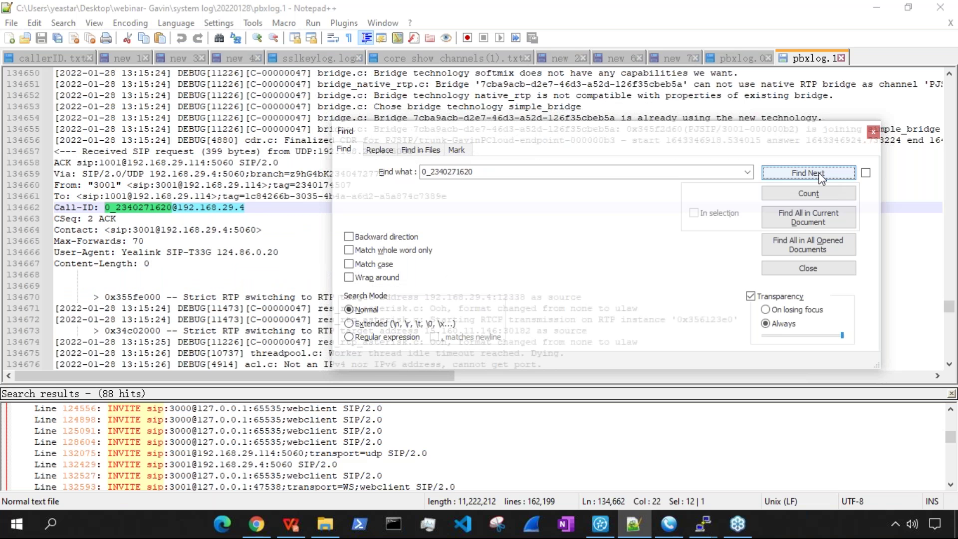
left_click(821, 177)
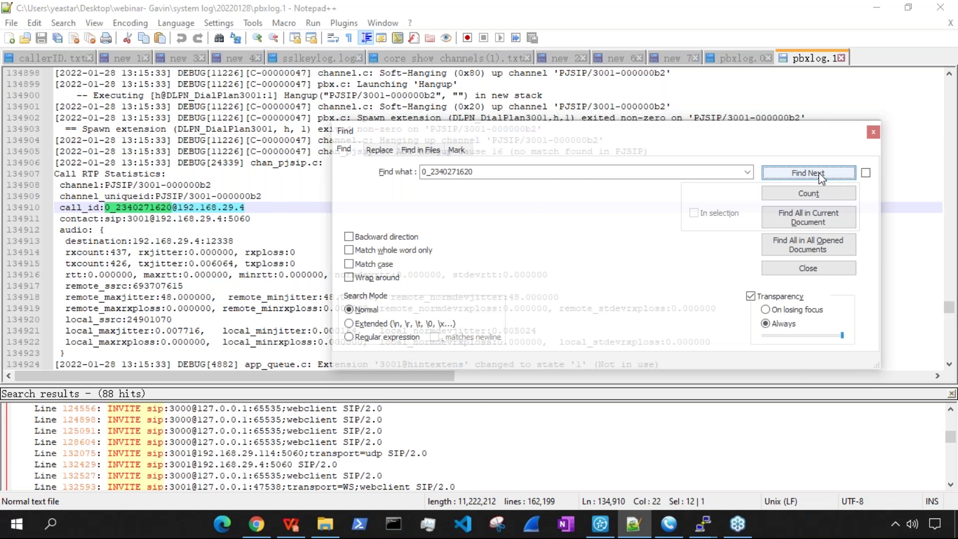
left_click(821, 177)
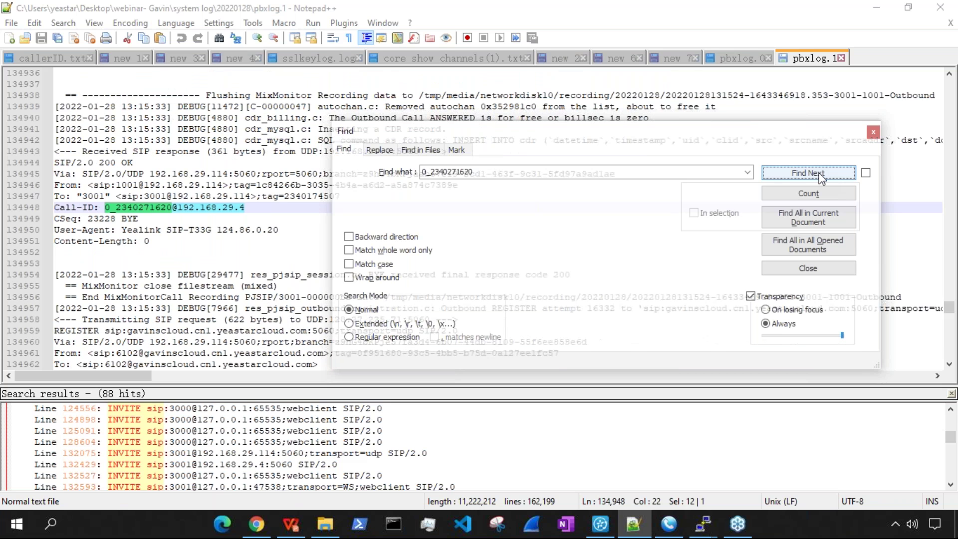
left_click(821, 177)
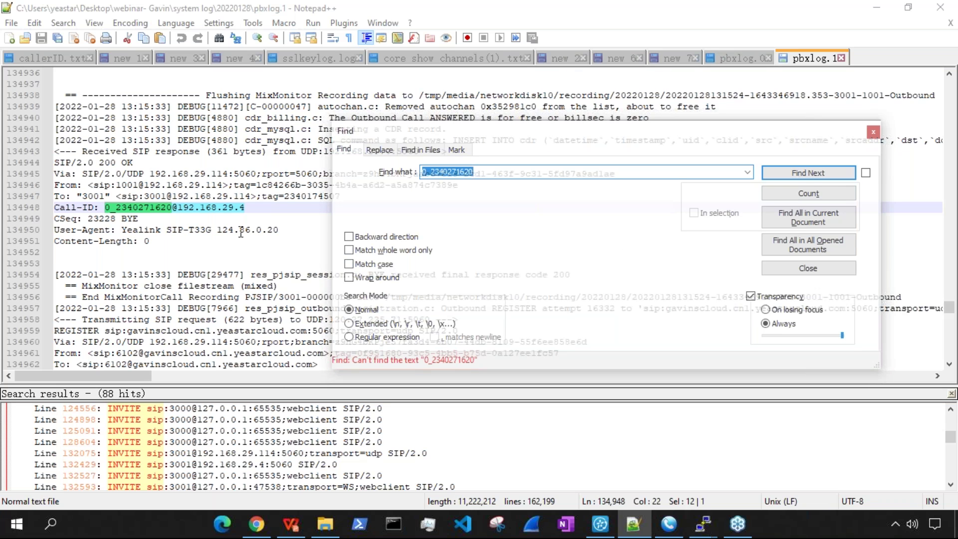
left_click(348, 236)
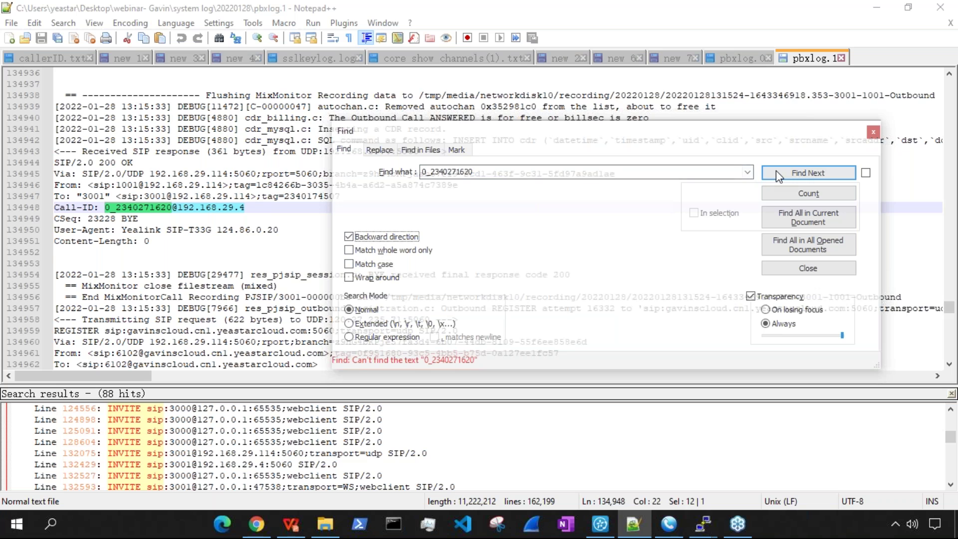
left_click(777, 172)
left_click(776, 173)
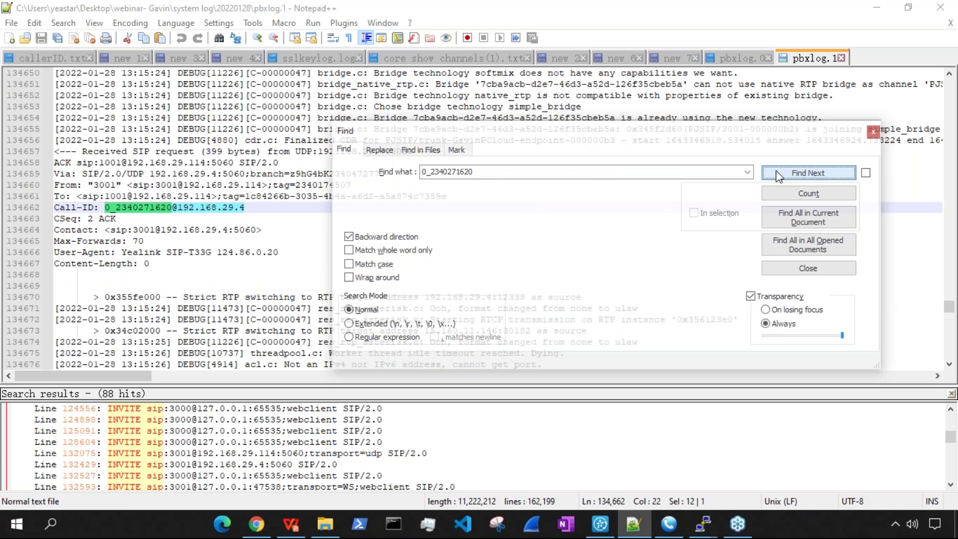
left_click(777, 172)
left_click(776, 172)
left_click(777, 173)
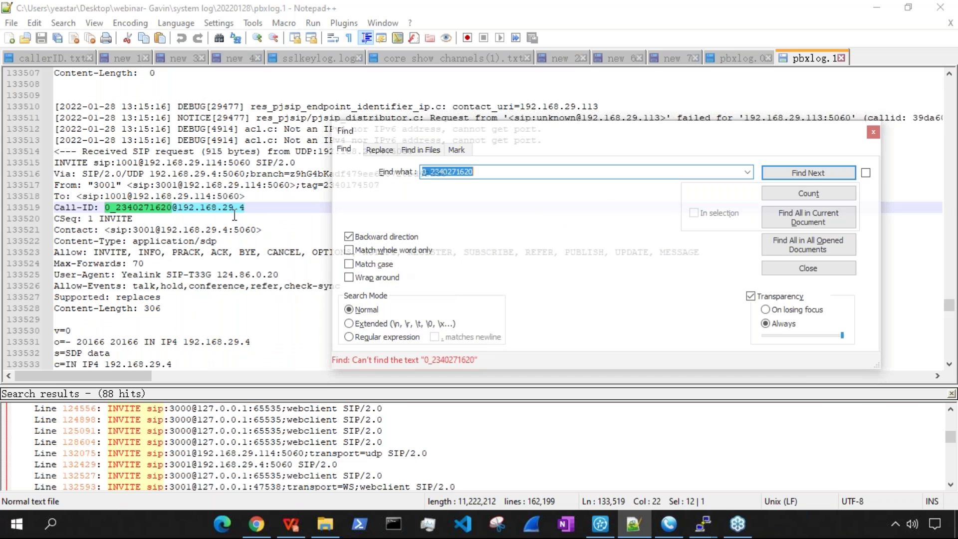
left_click(221, 207)
left_click(304, 201)
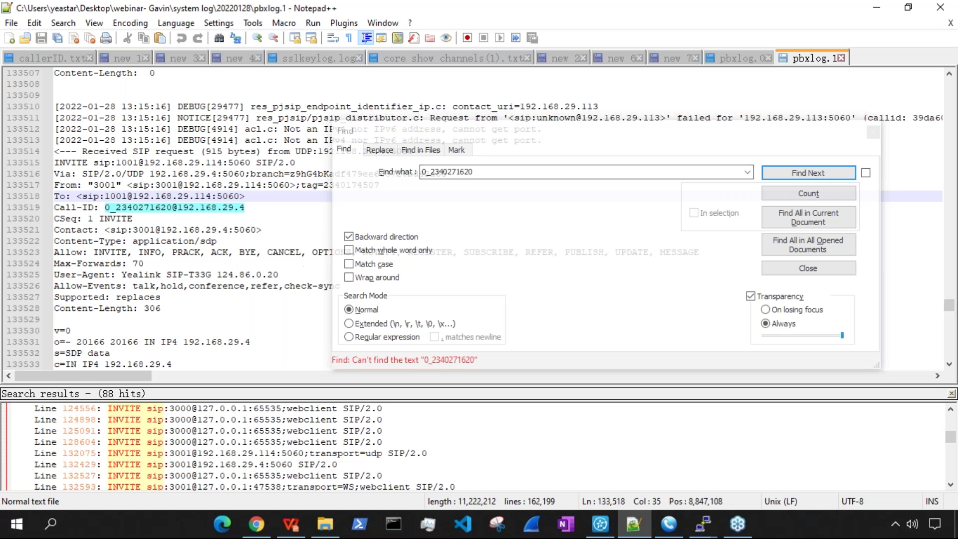
Step: Turn off backward searching, step forward through the Call-ID matches to the 100 Trying response at line 133641, and close the search
left_click(349, 236)
left_click(790, 174)
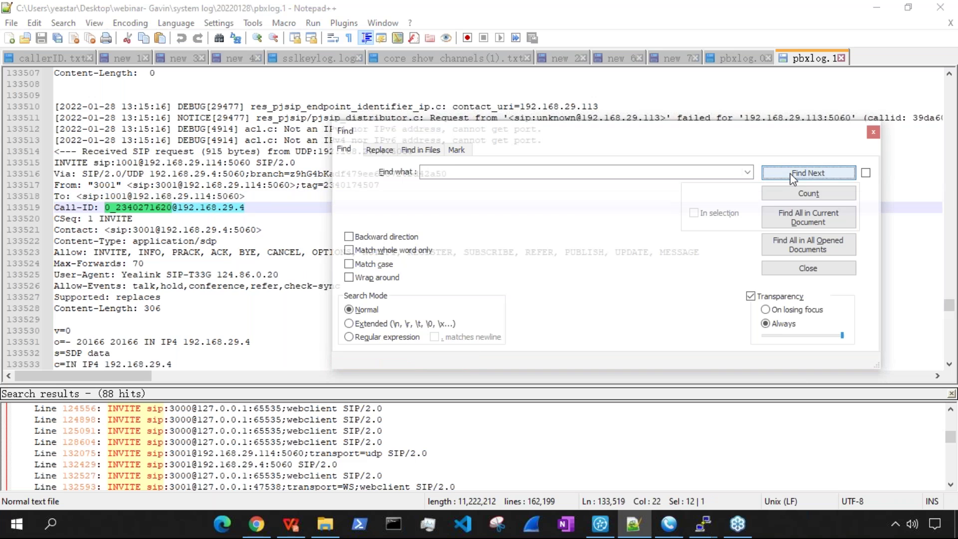
left_click(790, 173)
left_click(790, 173)
left_click(790, 173)
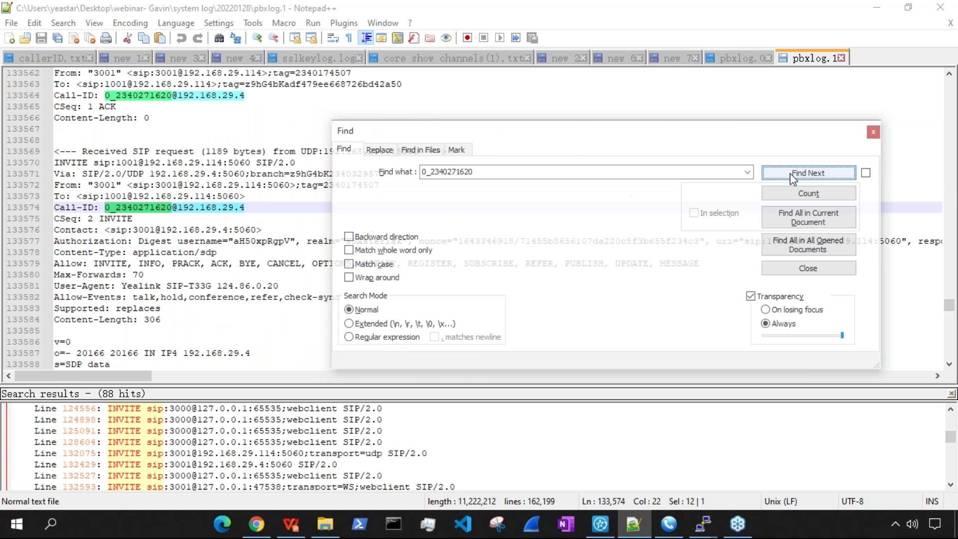
left_click(790, 173)
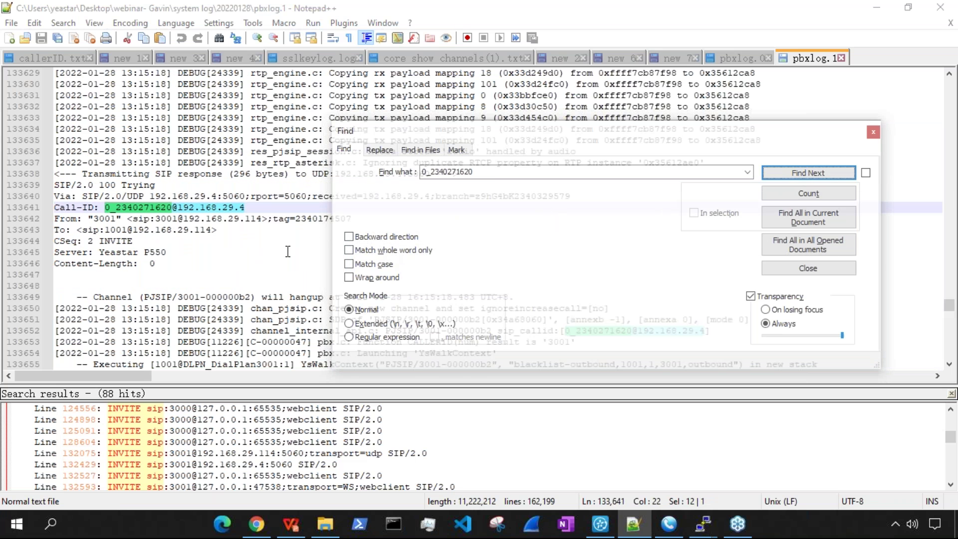
left_click(288, 251)
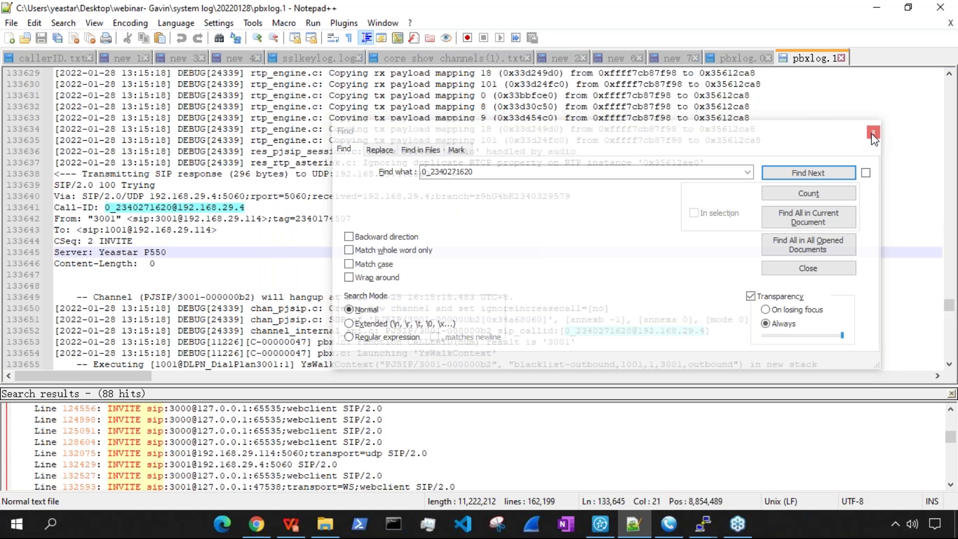
left_click(873, 133)
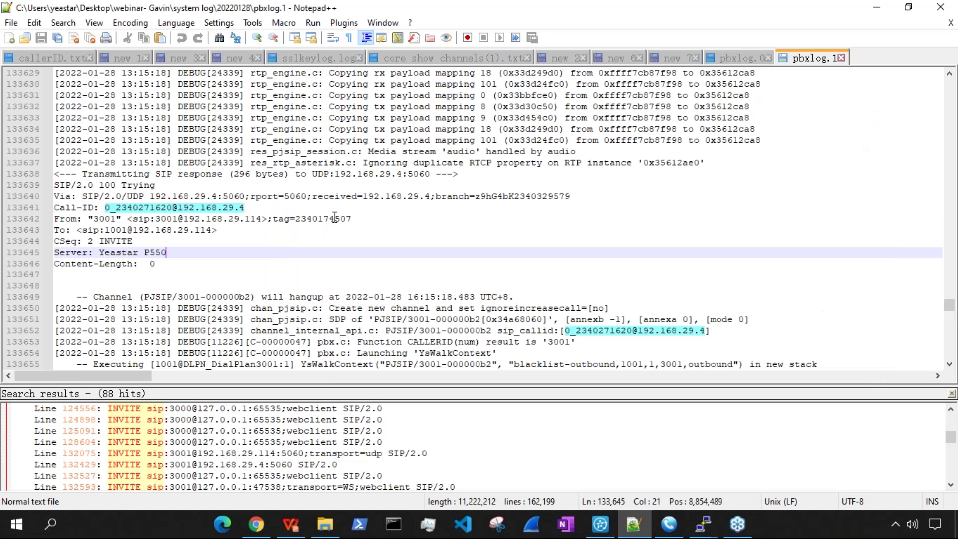
scroll(146, 260, "down", 1)
left_click(147, 262)
left_click_drag(147, 262, 252, 263)
right_click(220, 270)
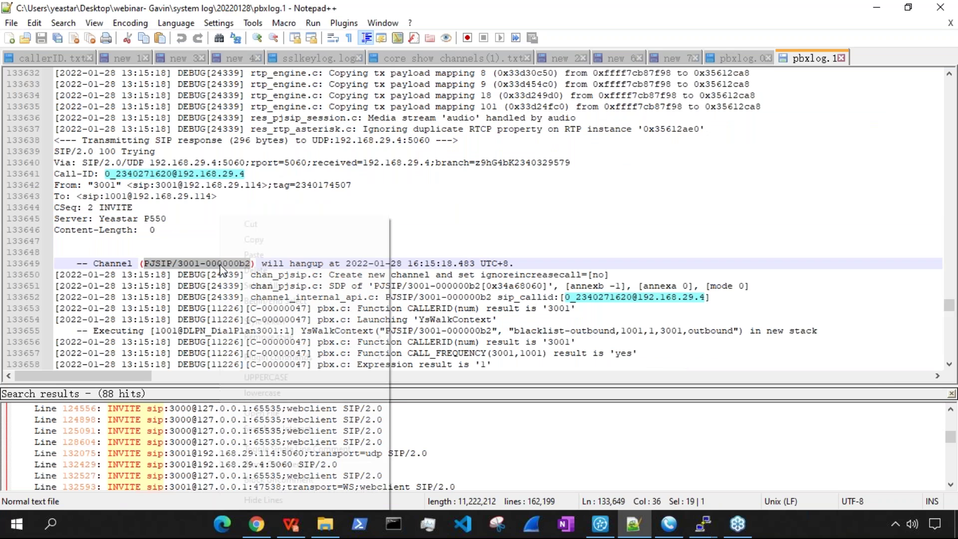
mouse_move(280, 318)
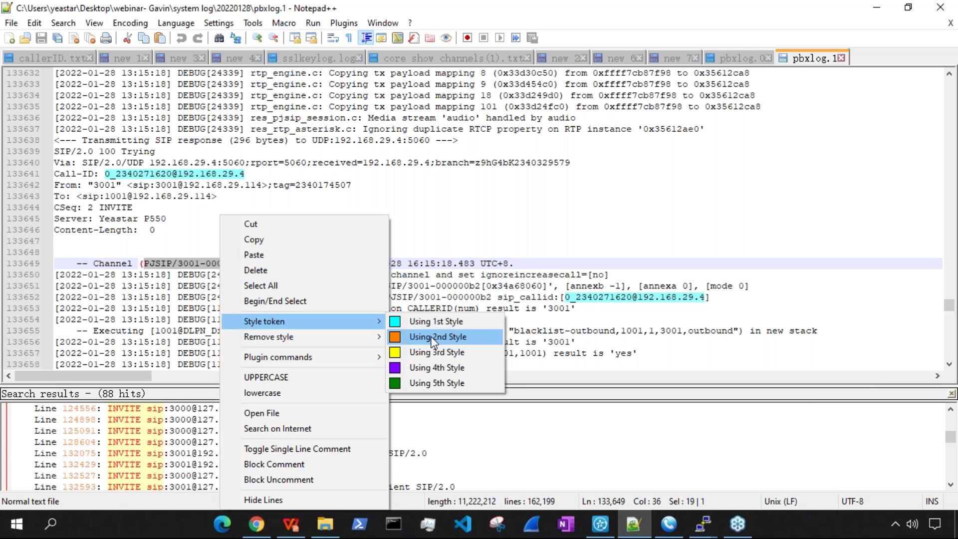
left_click(433, 339)
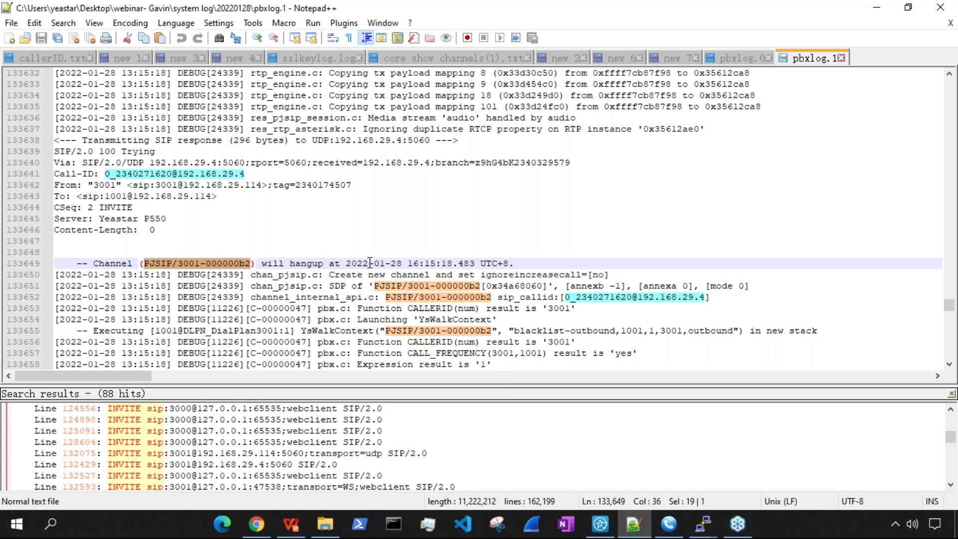
scroll(479, 257, "down", 1)
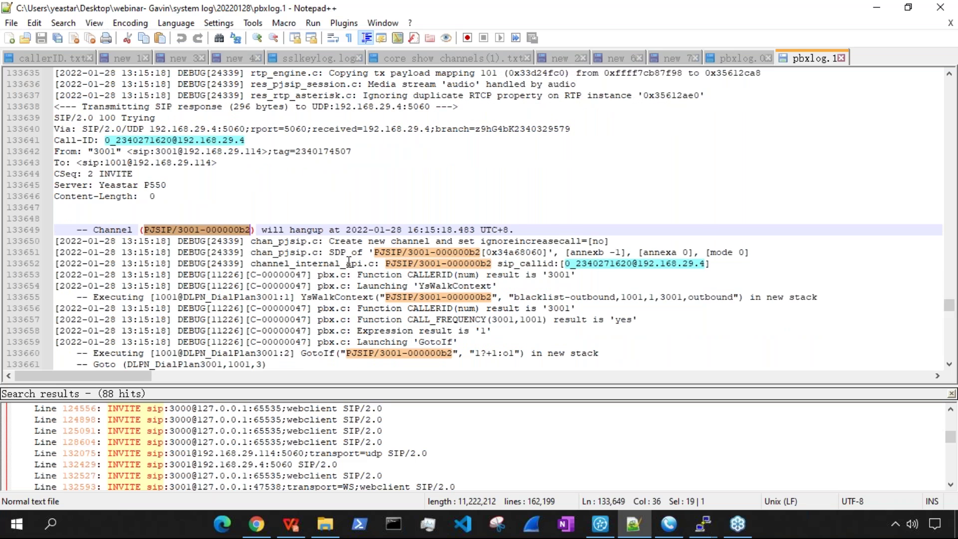
scroll(348, 262, "down", 4)
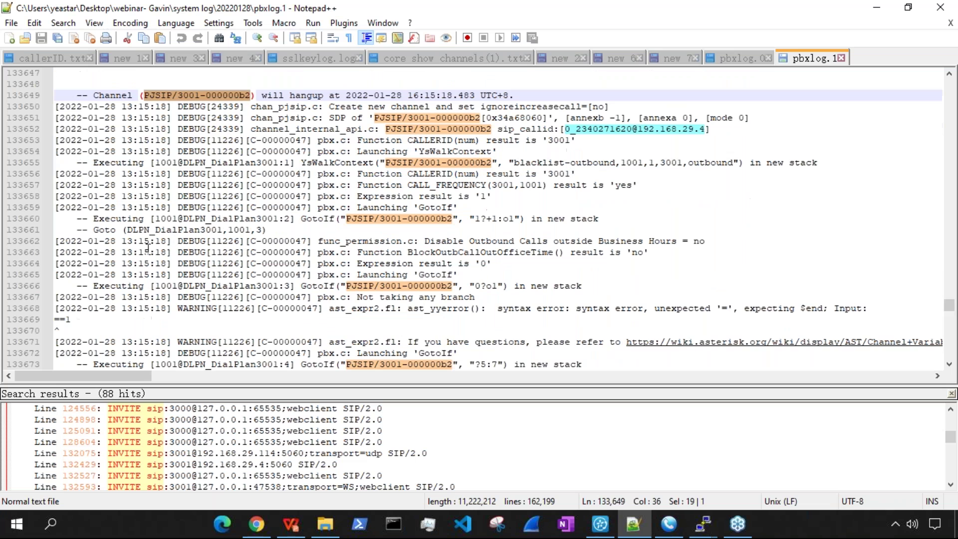
scroll(164, 254, "down", 3)
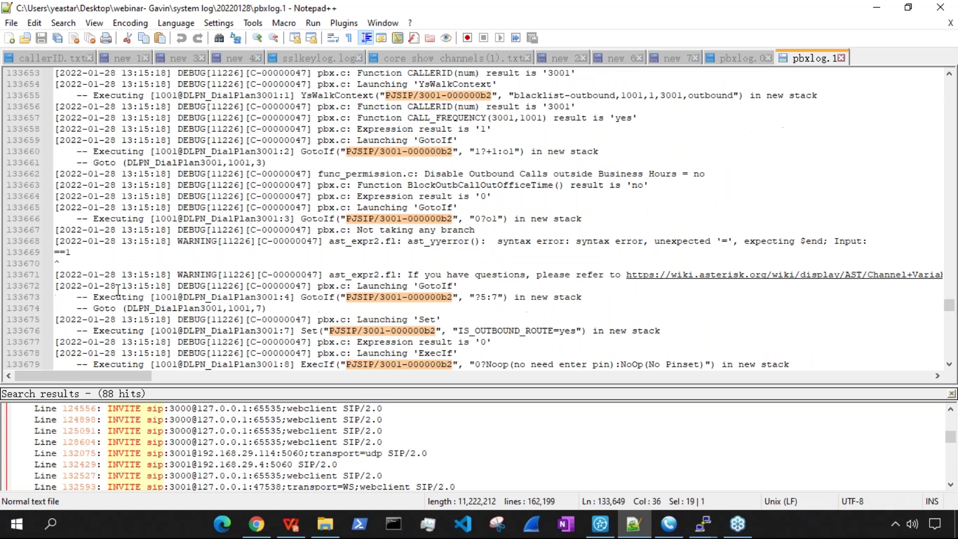
scroll(269, 289, "down", 1)
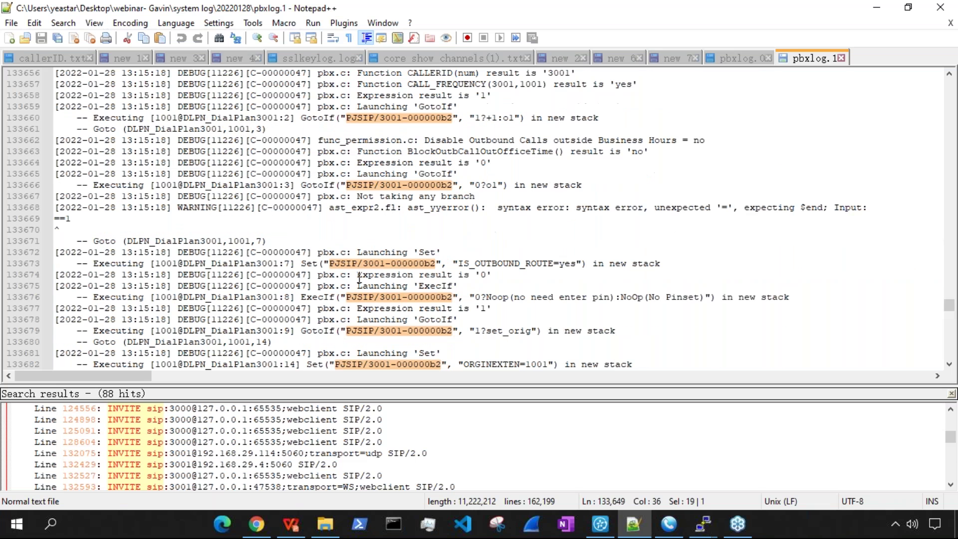
scroll(359, 279, "up", 6)
scroll(363, 277, "up", 1)
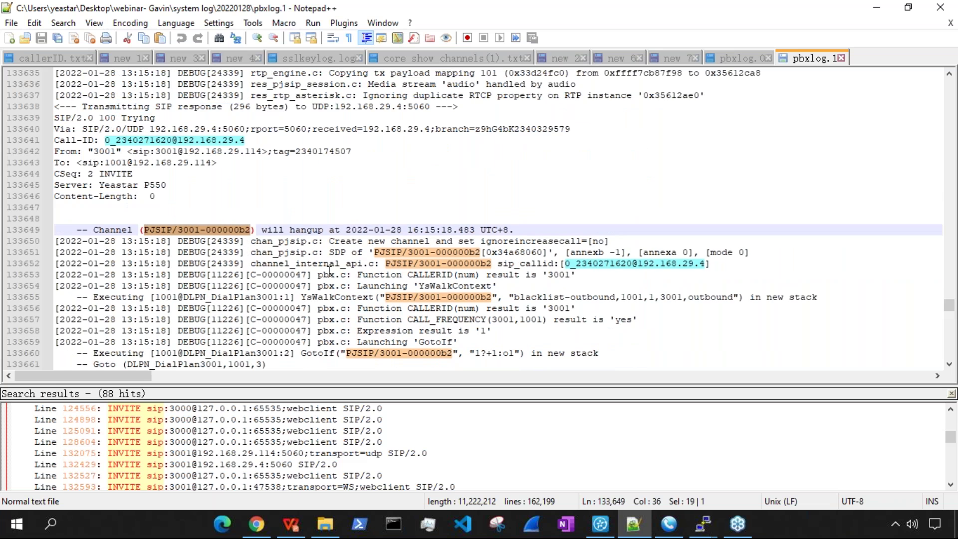
Step: Search forward from line 133649 for "answer" to reach the call's answered entry at line 134573, and close the search
left_click(368, 231)
key("shift+Right")
key("shift+Right")
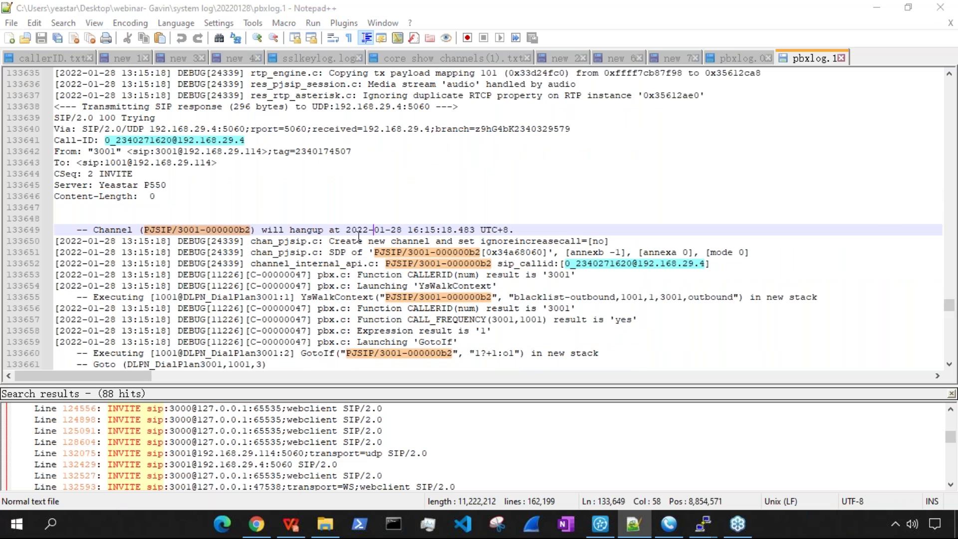
key("ctrl+f")
type("an")
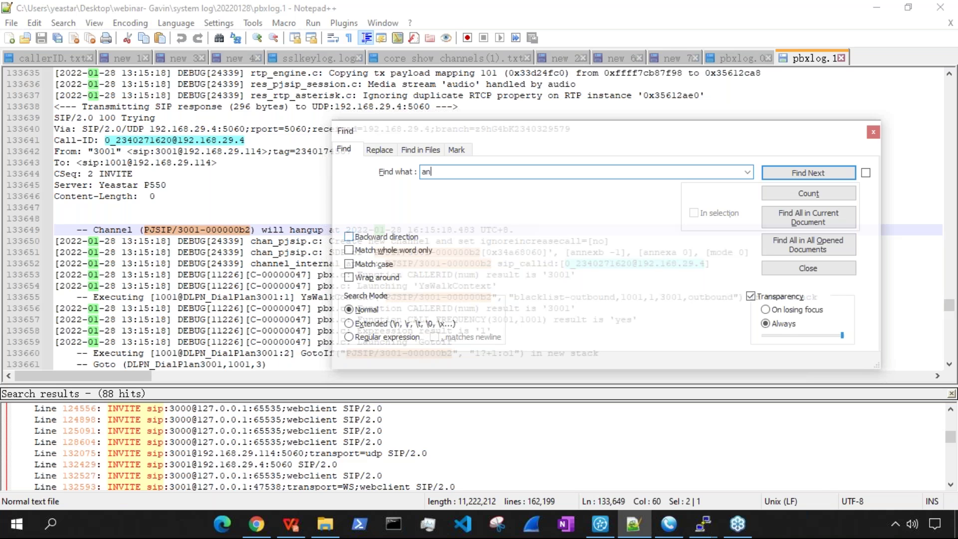
type("swer")
key("Return")
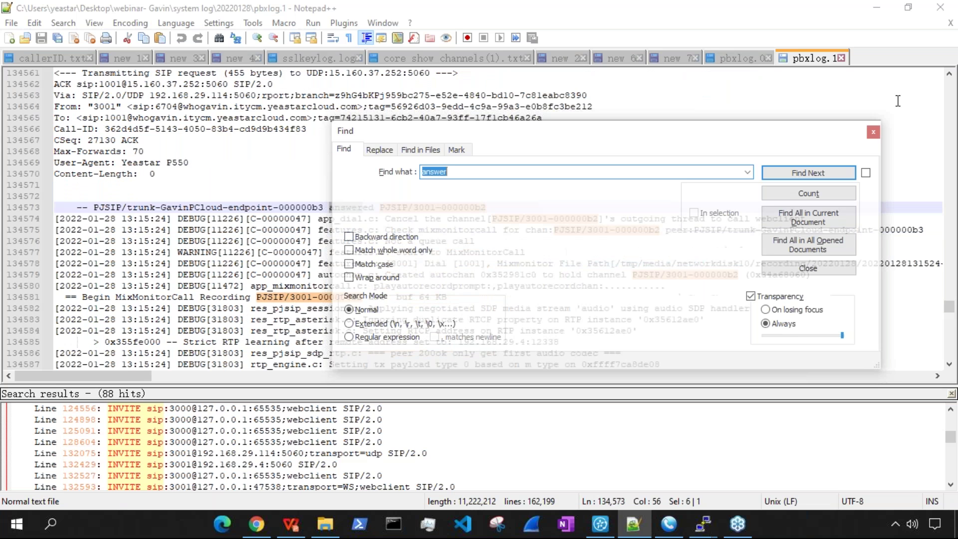
left_click(874, 133)
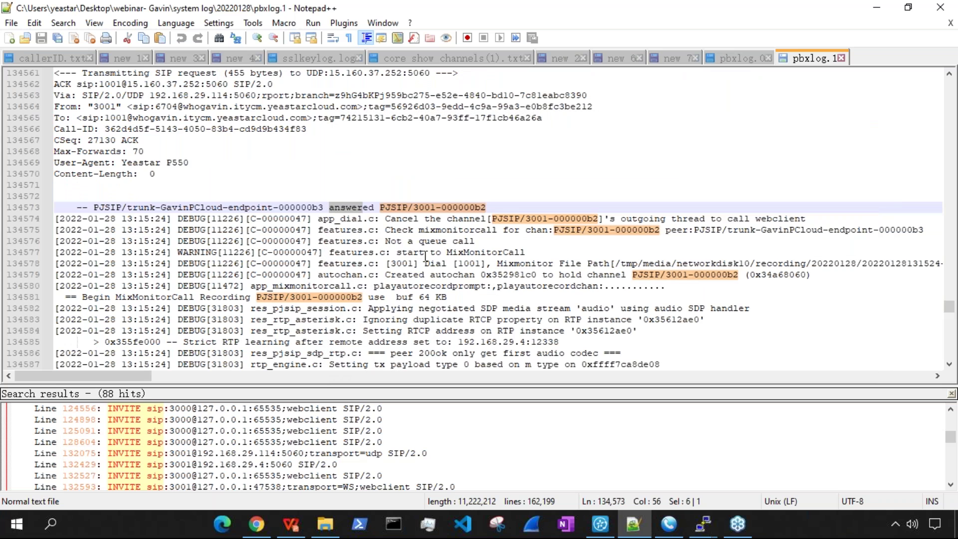
left_click(344, 207)
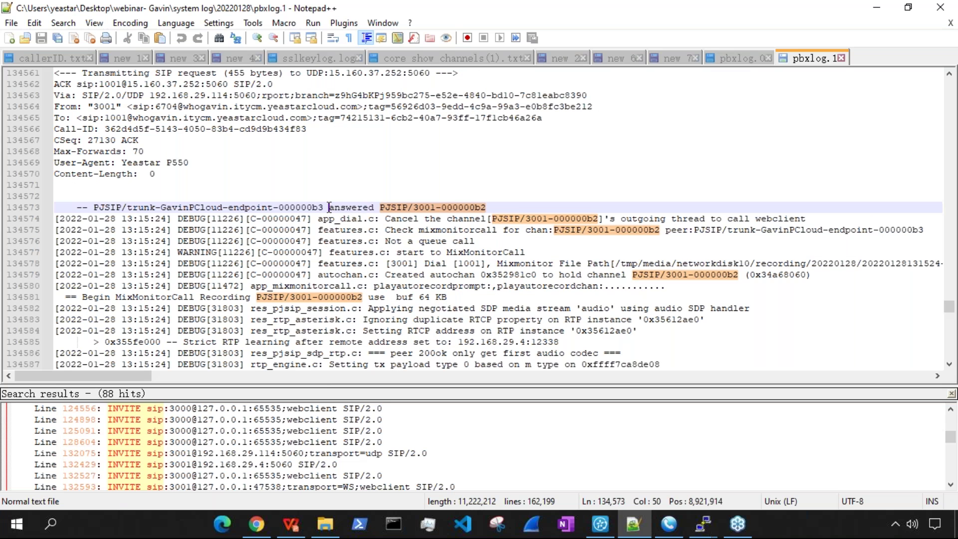
double_click(357, 206)
left_click(394, 207)
left_click(380, 207)
key("shift+End")
left_click_drag(330, 207, 342, 207)
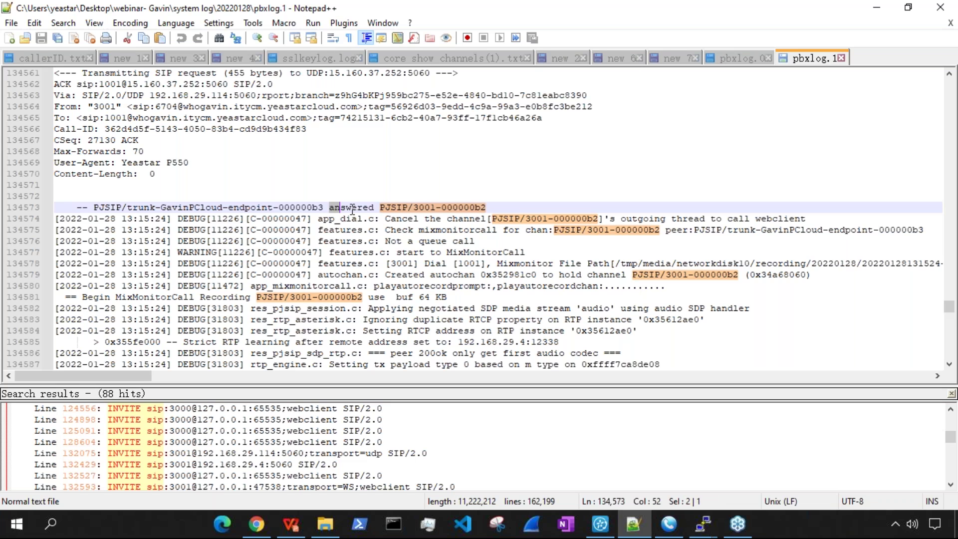
double_click(352, 207)
left_click(91, 207)
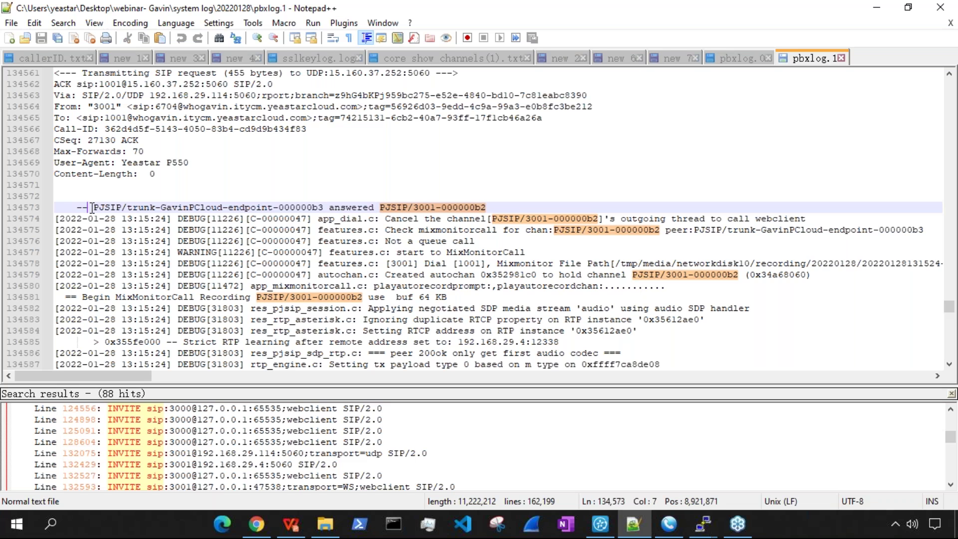
left_click_drag(92, 207, 179, 207)
left_click(166, 207)
double_click(166, 207)
left_click(328, 207)
left_click_drag(328, 207, 423, 207)
left_click_drag(486, 207, 380, 207)
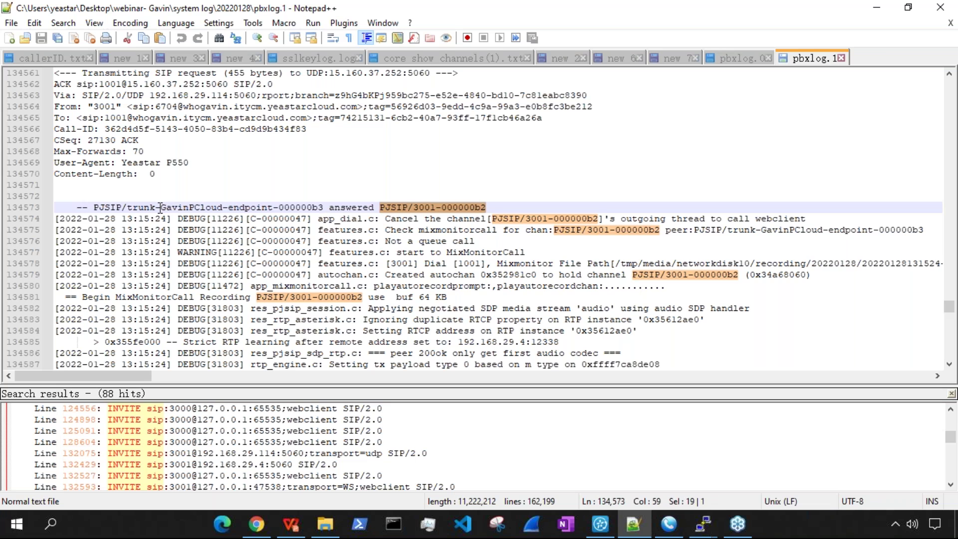
double_click(161, 207)
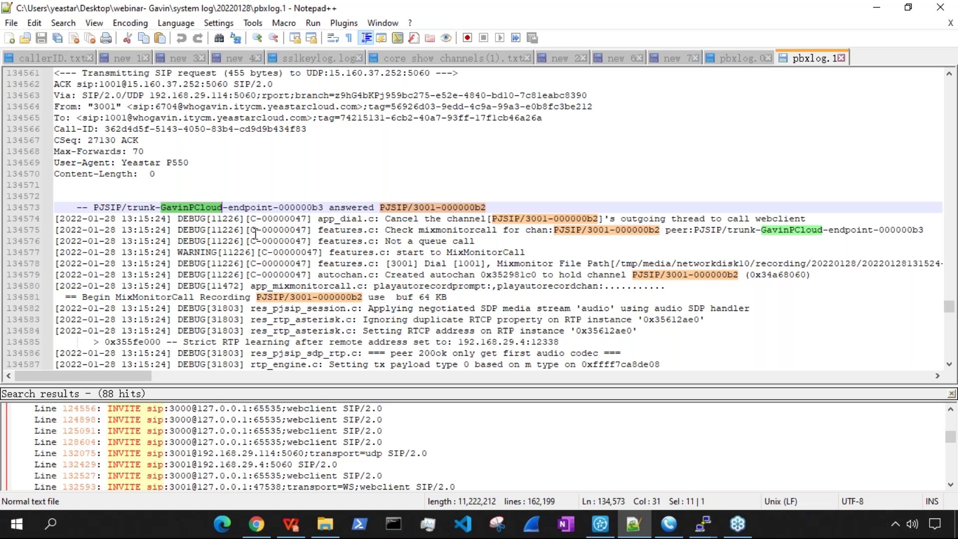
Step: Check the logged-in extension on the Yeastar P560 page in Chrome, and return to the trunk name at line 134573 in Notepad++
left_click(256, 524)
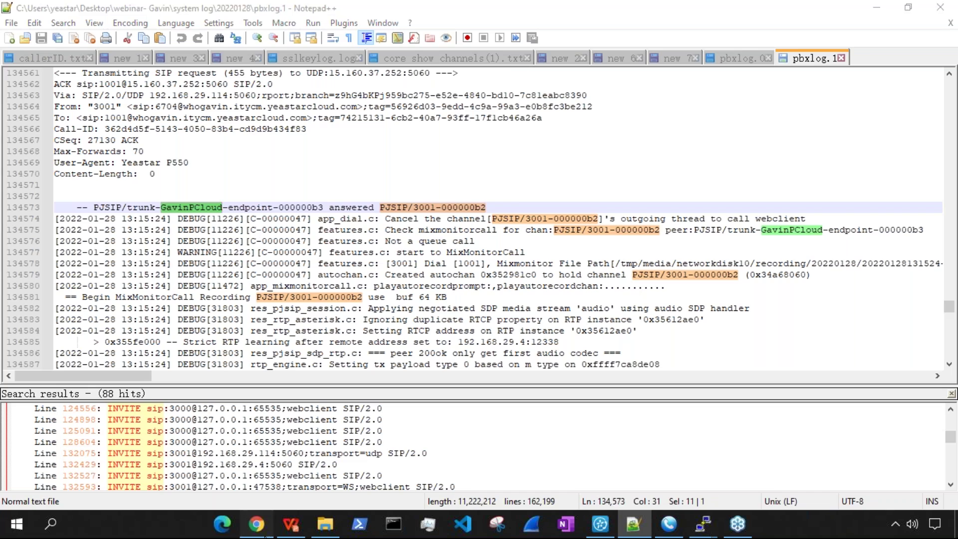
left_click(195, 12)
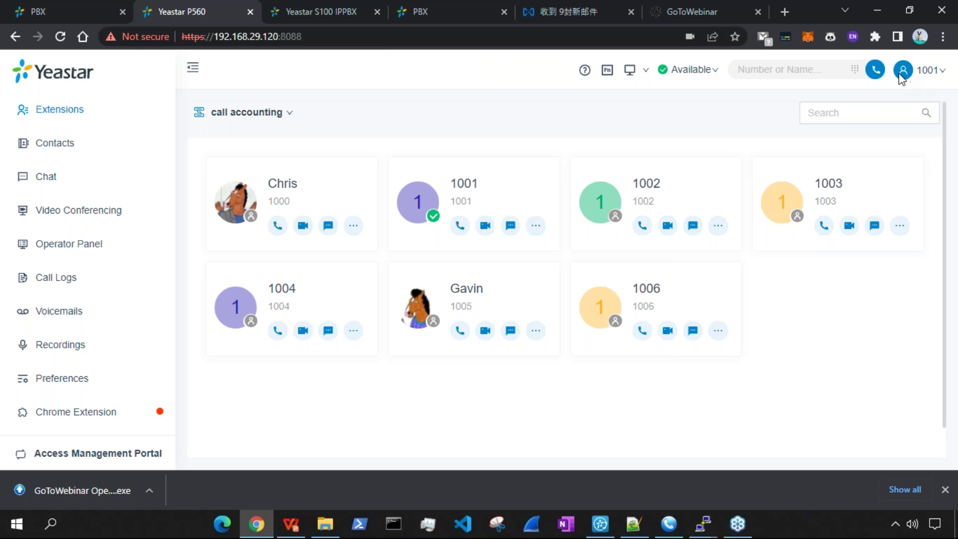
left_click(630, 524)
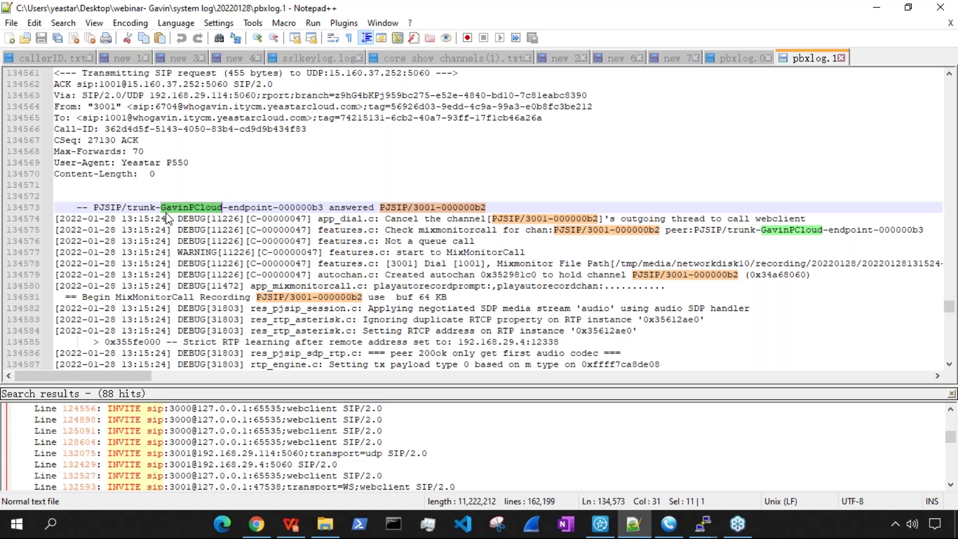
left_click(161, 207)
left_click_drag(161, 208, 223, 208)
scroll(493, 220, "up", 3)
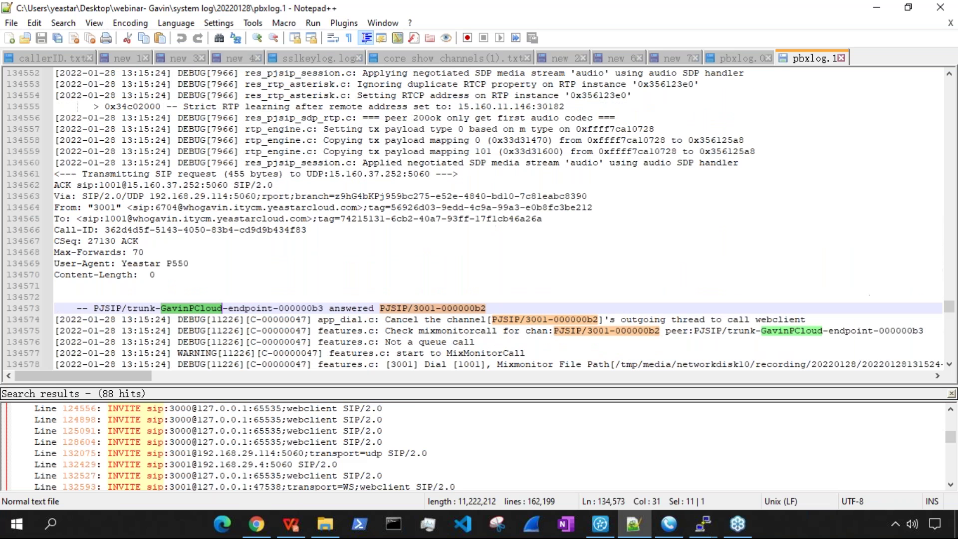
Step: Switch to the 192.168.29.114 PBX page in Chrome and review the order, dial patterns and trunks of its outbound routes
left_click(256, 525)
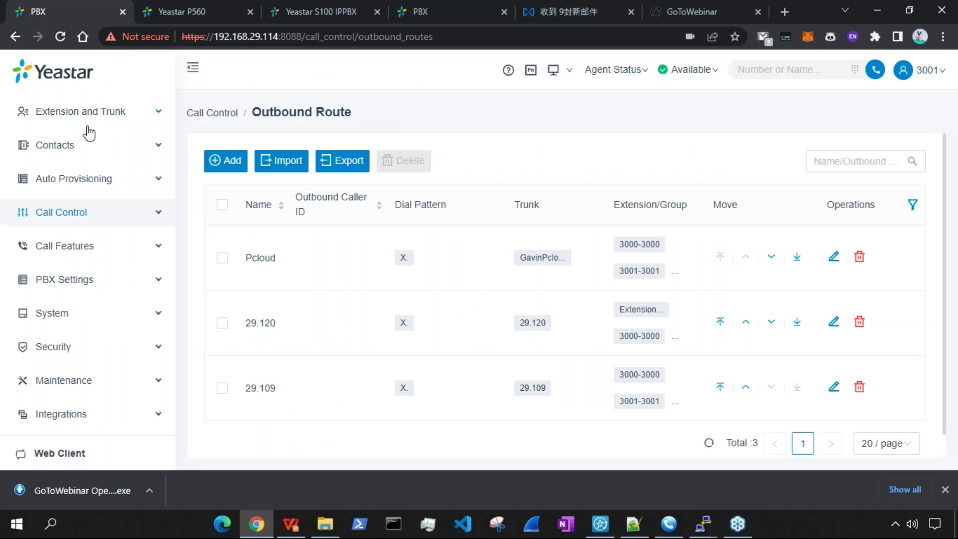
left_click(118, 220)
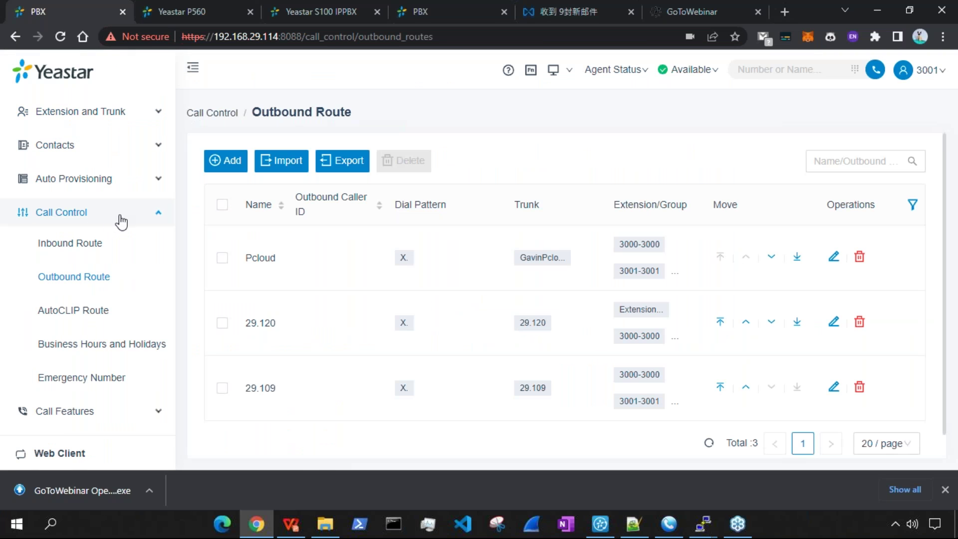
left_click(96, 276)
scroll(499, 224, "down", 1)
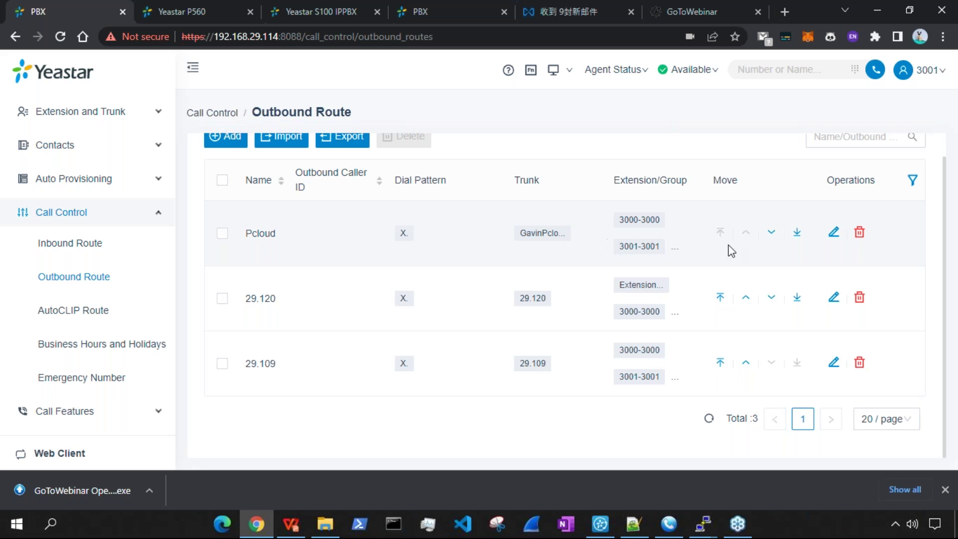
Step: Set the Pcloud outbound route's dial pattern to 5XXX, save it and apply the changes
left_click(835, 234)
left_click_drag(269, 378, 244, 378)
type("5")
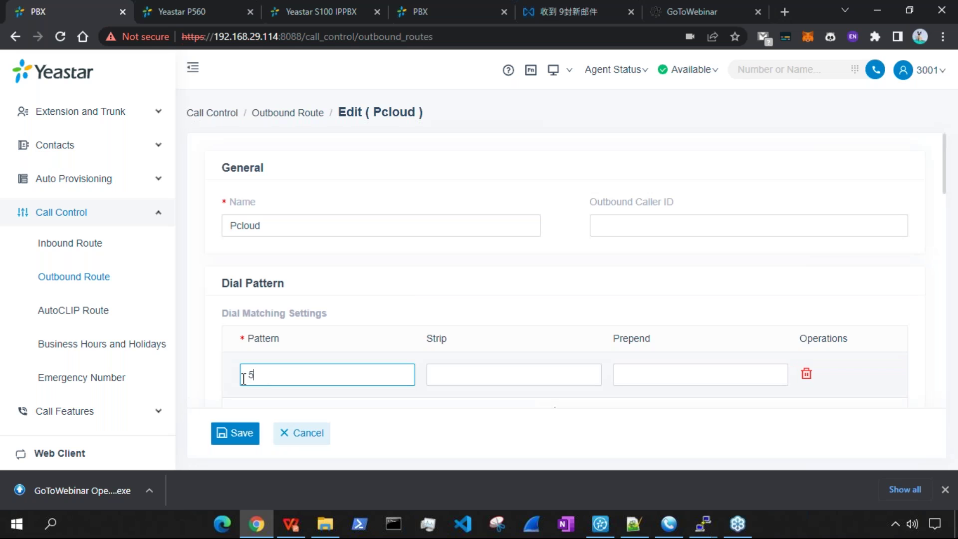
type("XXX")
left_click(241, 436)
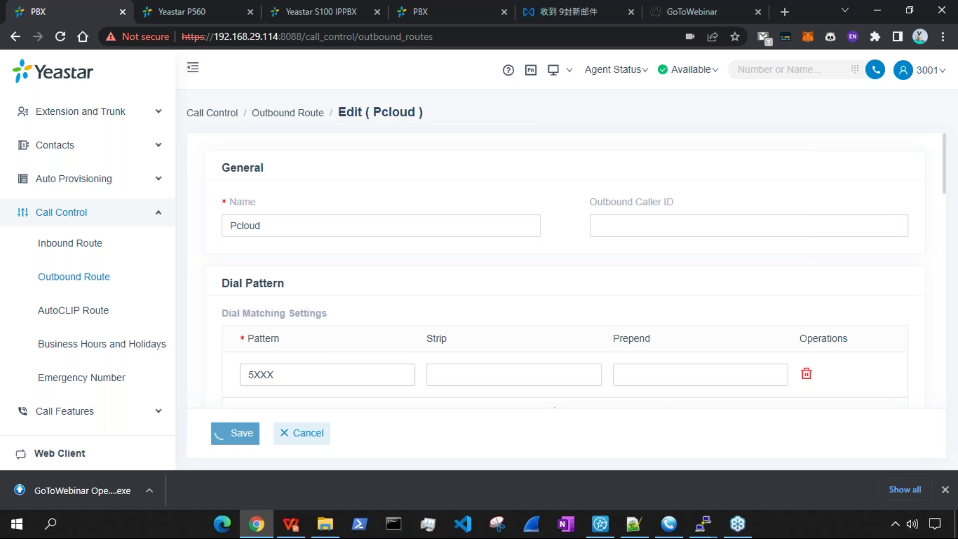
left_click(471, 71)
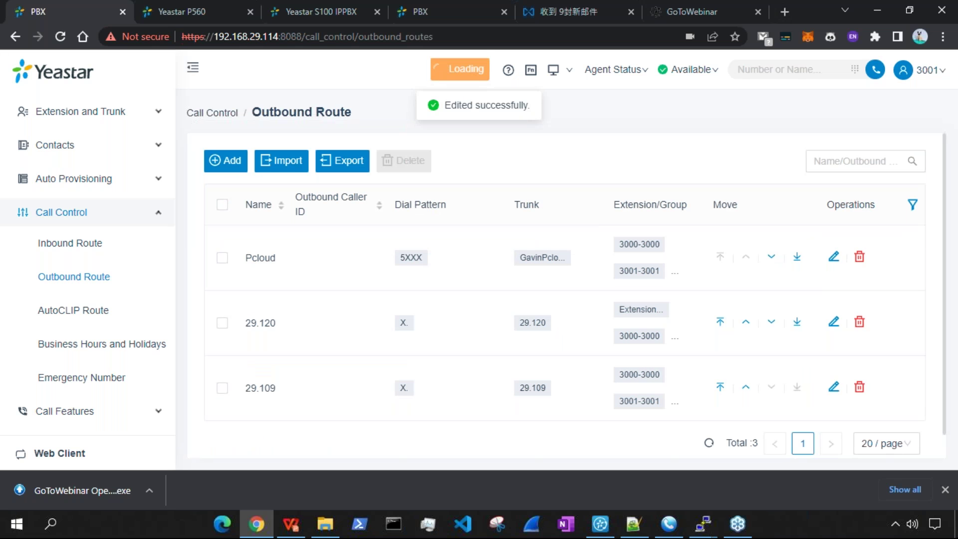
Step: Set the 29.120 outbound route's dial pattern to 1XXX, save it and apply the changes
left_click(835, 323)
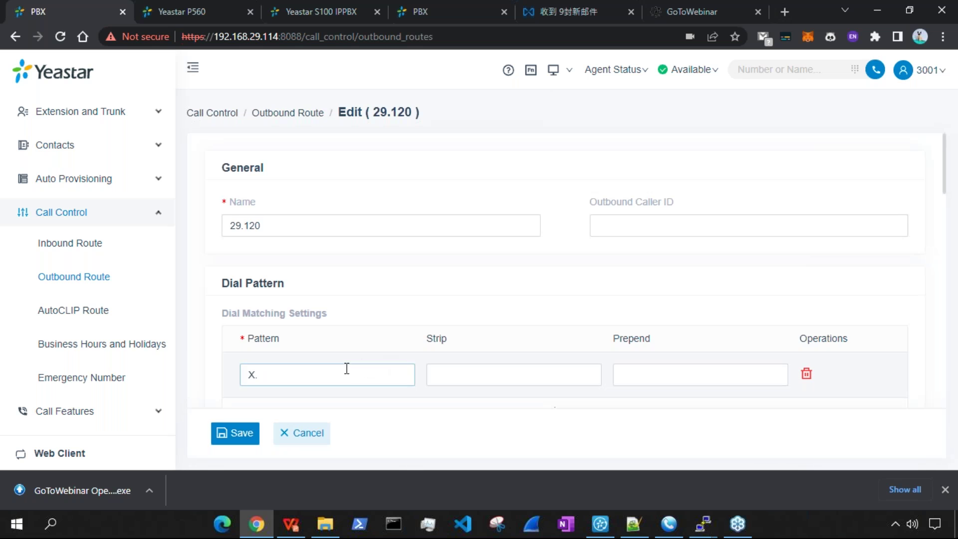
left_click_drag(338, 374, 237, 387)
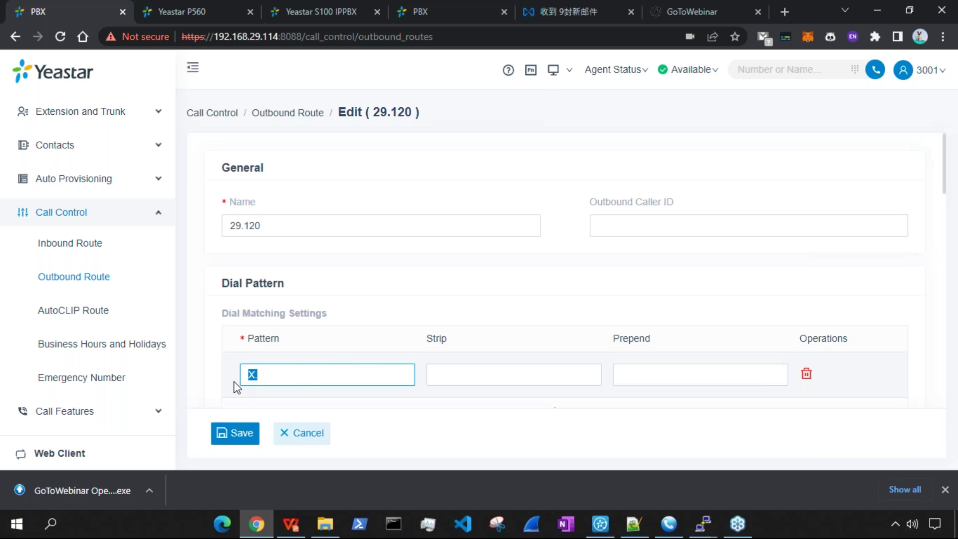
type("1XXX")
left_click(236, 434)
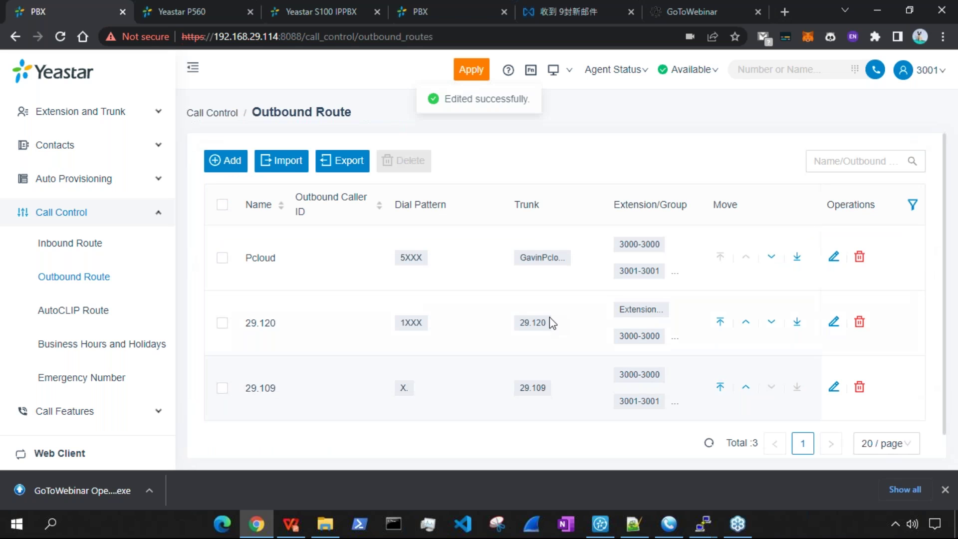
left_click(472, 70)
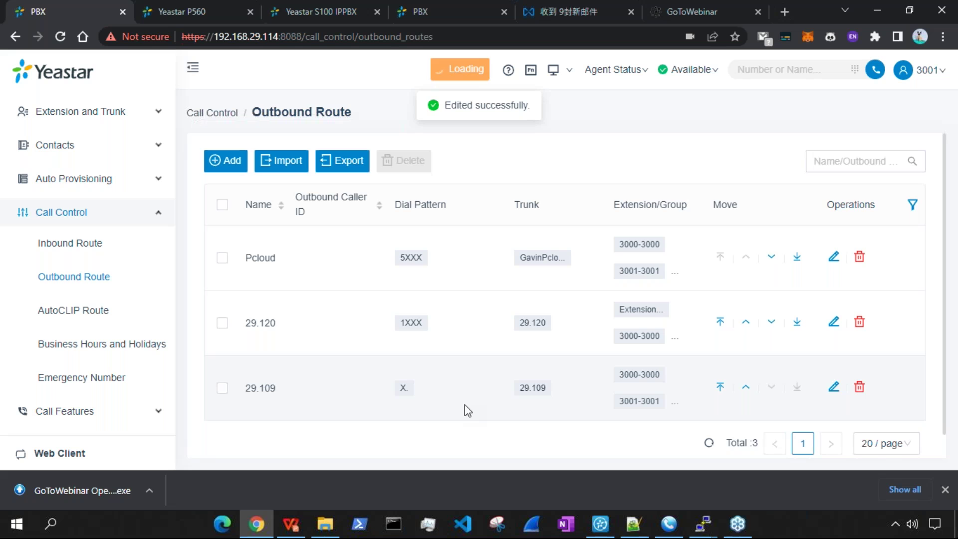
Step: Set the 29.109 outbound route's dial pattern to 2XXX, save it and apply the changes
left_click(835, 389)
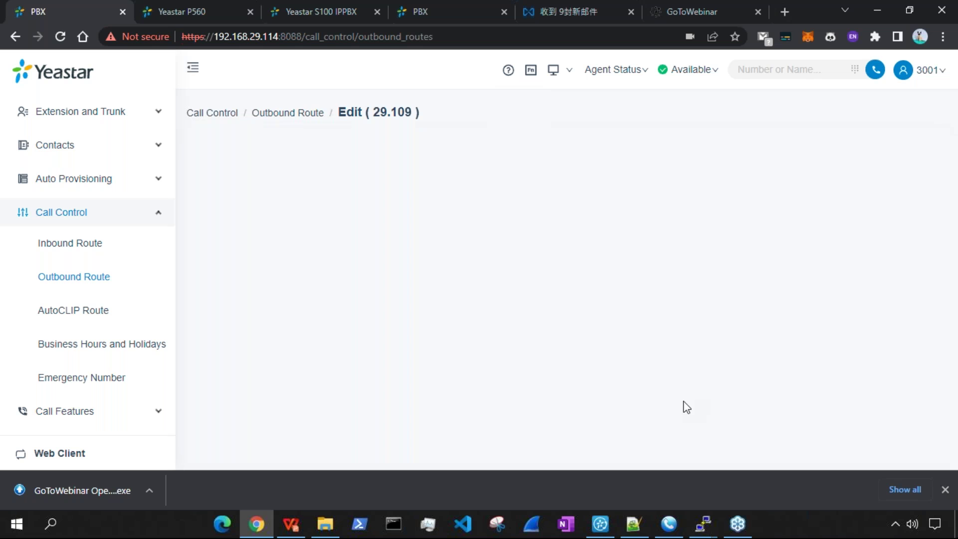
left_click_drag(276, 379, 228, 385)
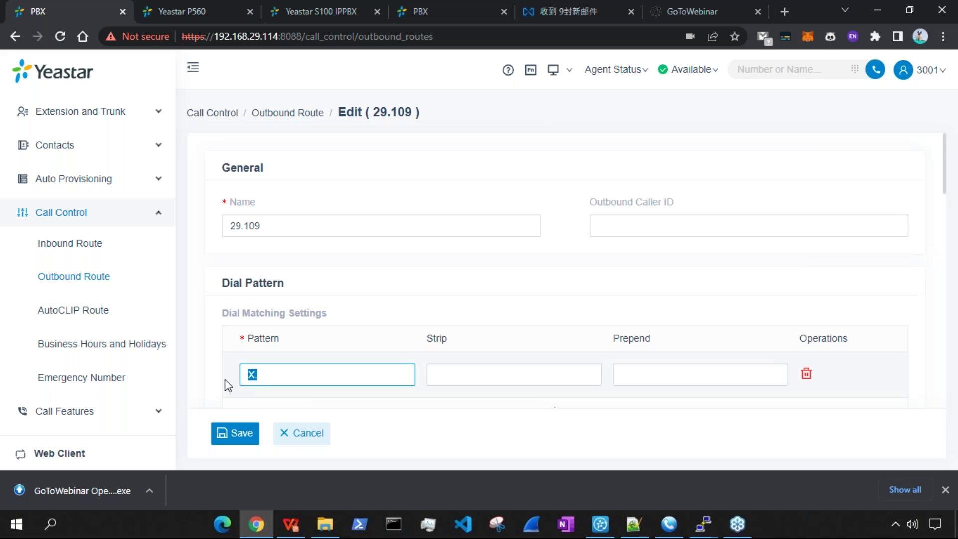
type("2XXX")
left_click(240, 434)
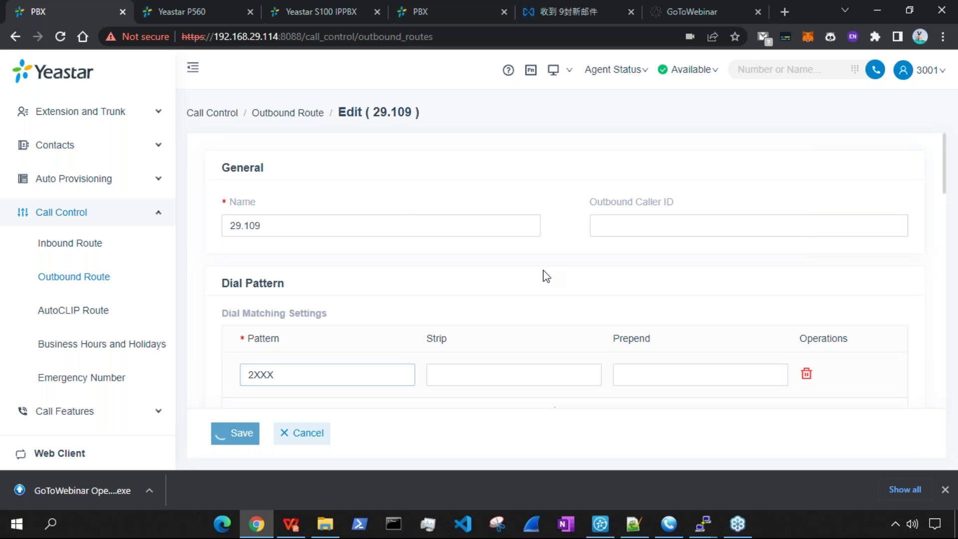
left_click(474, 73)
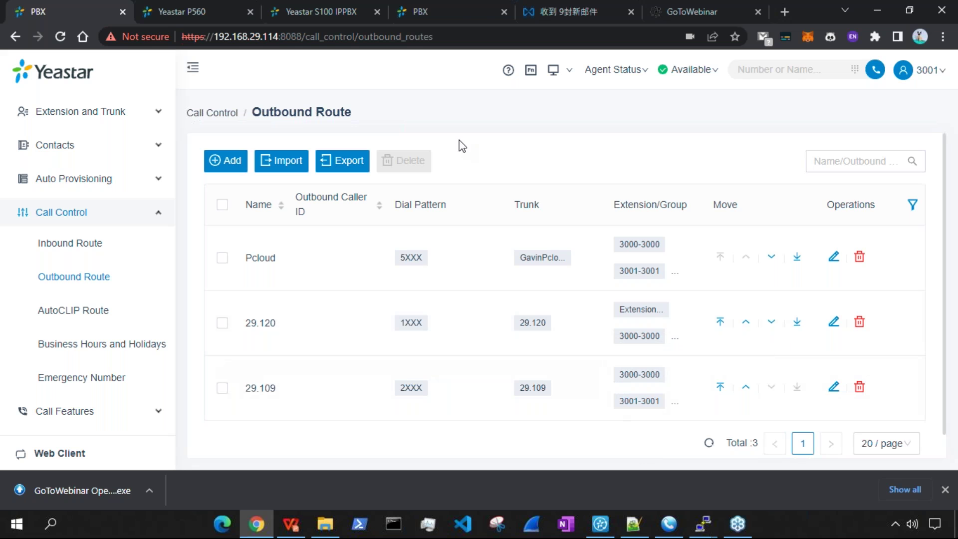
left_click(204, 14)
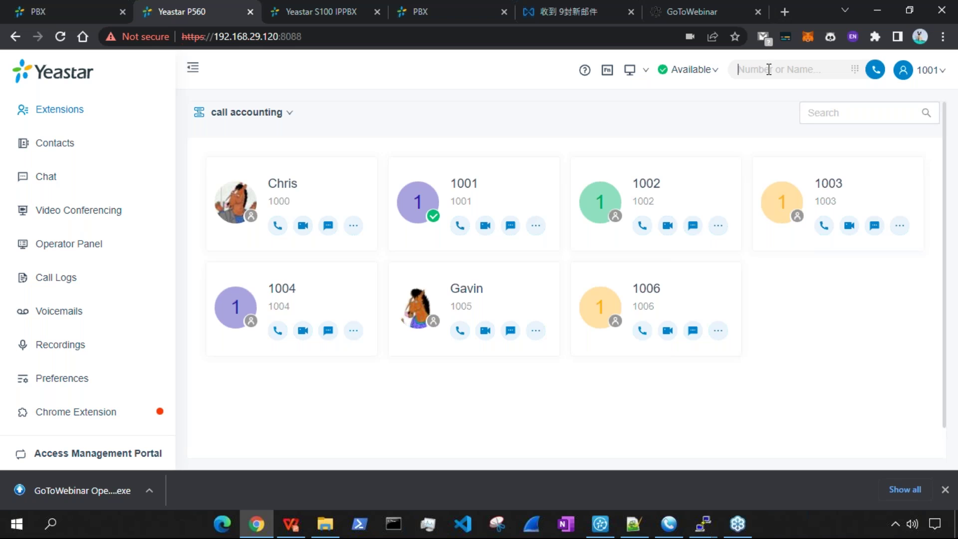
type("11430")
key("BackSpace")
key("BackSpace")
key("BackSpace")
key("BackSpace")
key("BackSpace")
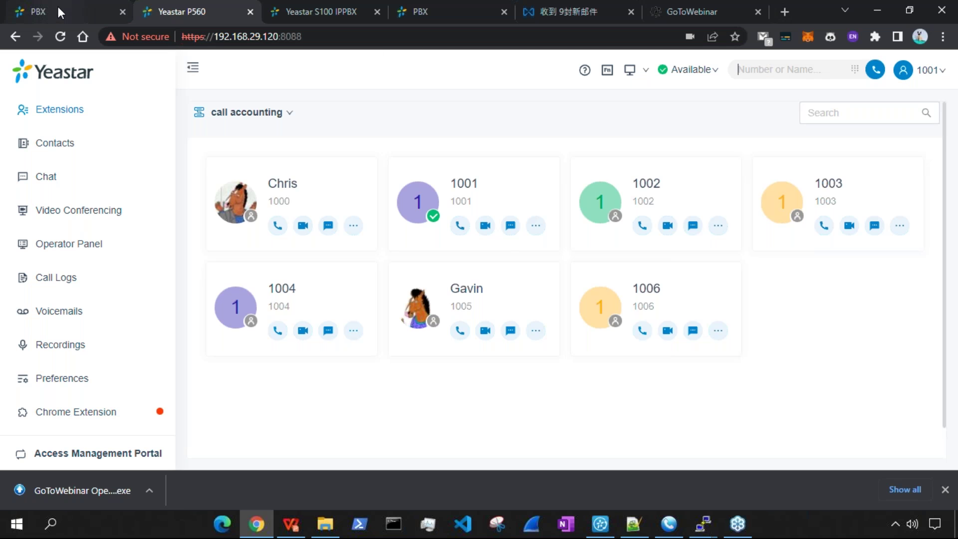
Step: Place a test call from extension 3001 to 1001, answer it on the Yeastar P560 page and end the call
left_click(58, 7)
left_click(792, 69)
type("1001")
key("Return")
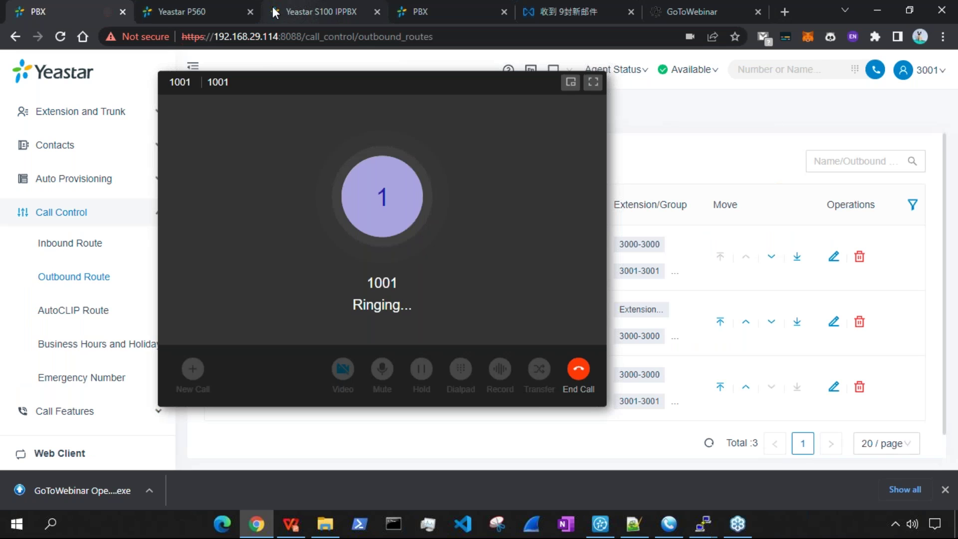
left_click(230, 9)
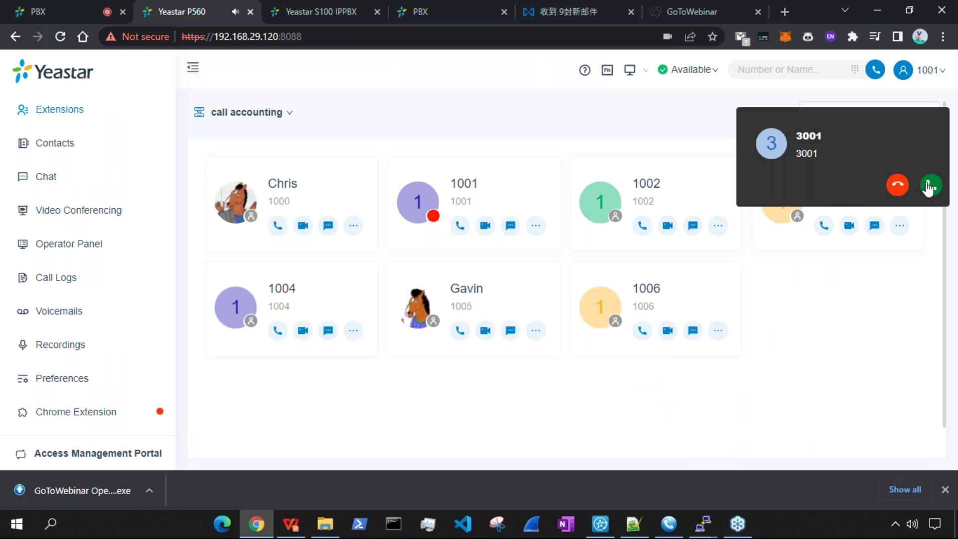
left_click(931, 185)
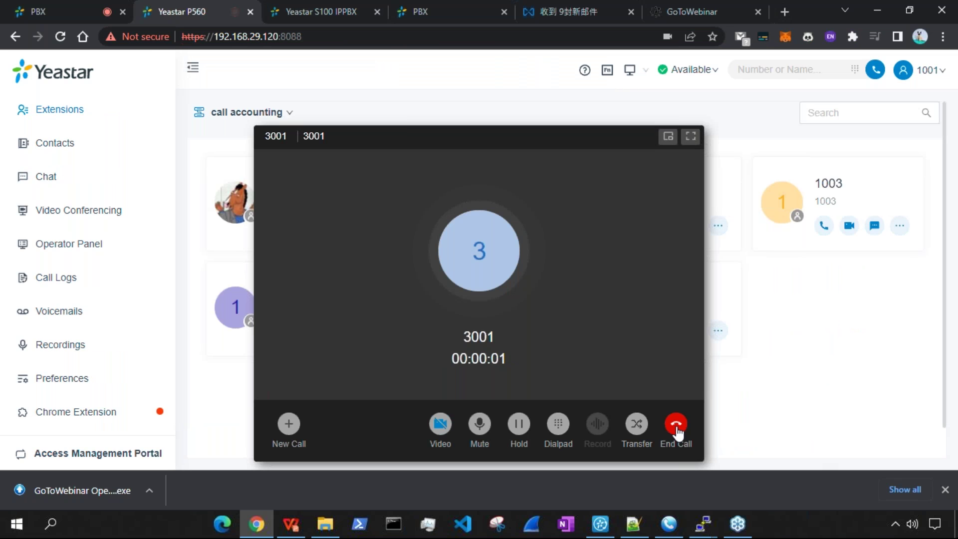
left_click(677, 425)
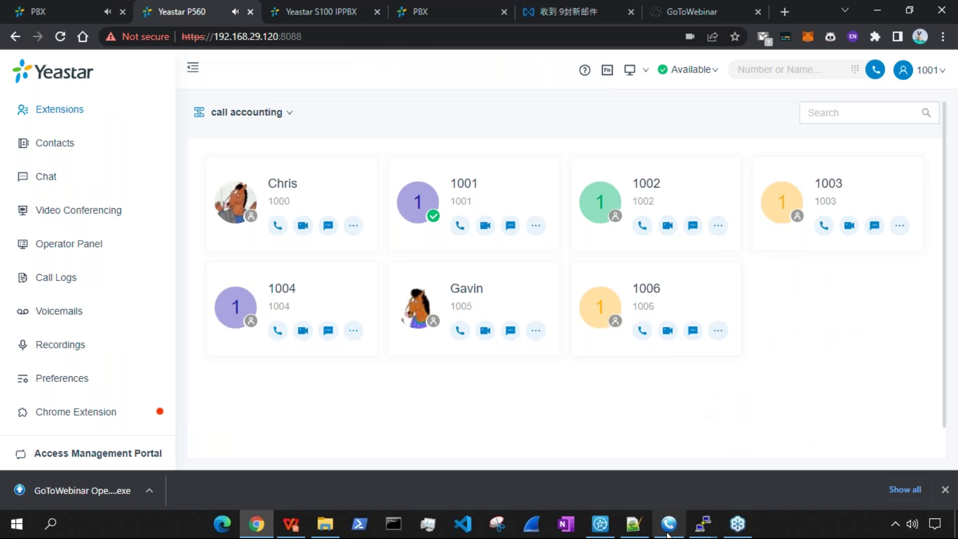
Step: Switch back to Notepad++ and review the pbxlog.1 lines around the answered entry at line 134573
left_click(633, 525)
scroll(548, 288, "down", 5)
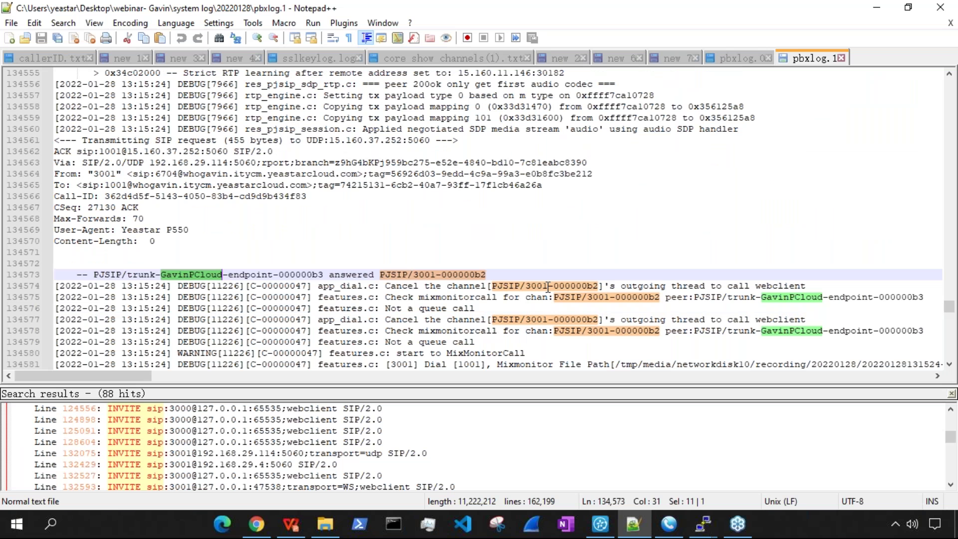